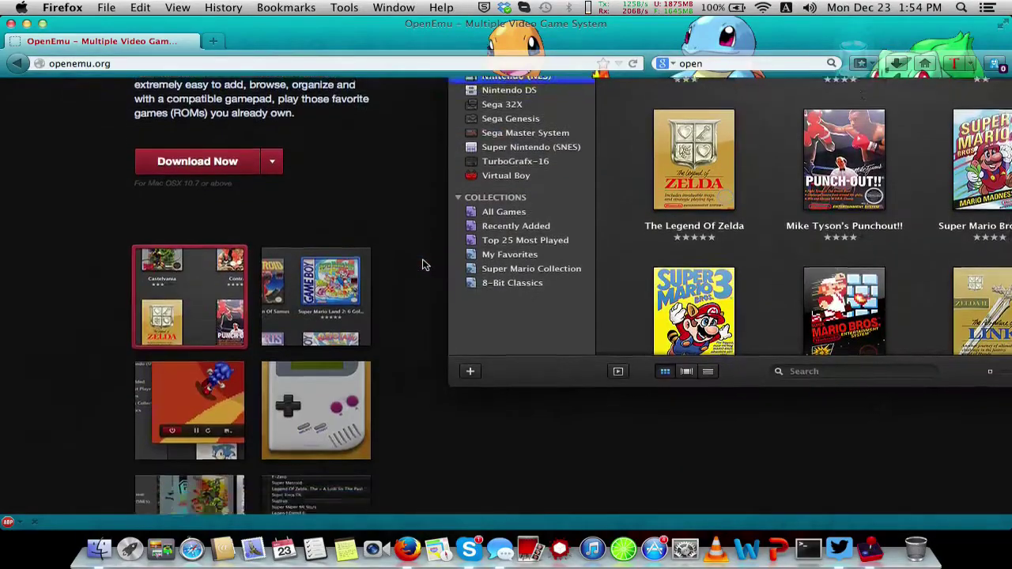
- Scroll up and down through the openemu.org homepage to read it
{"action": "scroll", "coordinate": [422, 265], "scroll_direction": "down", "scroll_amount": 4}
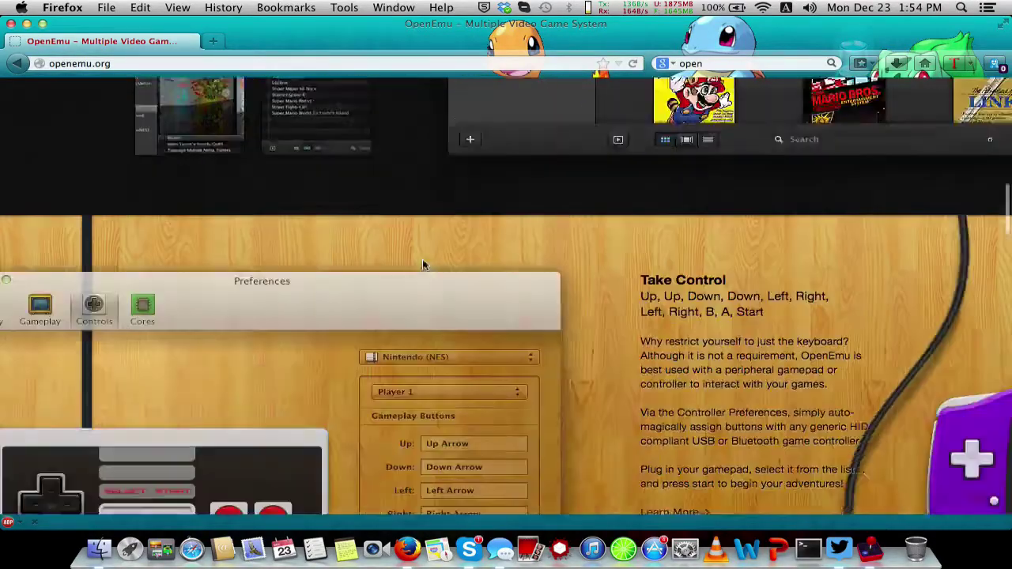
{"action": "scroll", "coordinate": [422, 263], "scroll_direction": "down", "scroll_amount": 15}
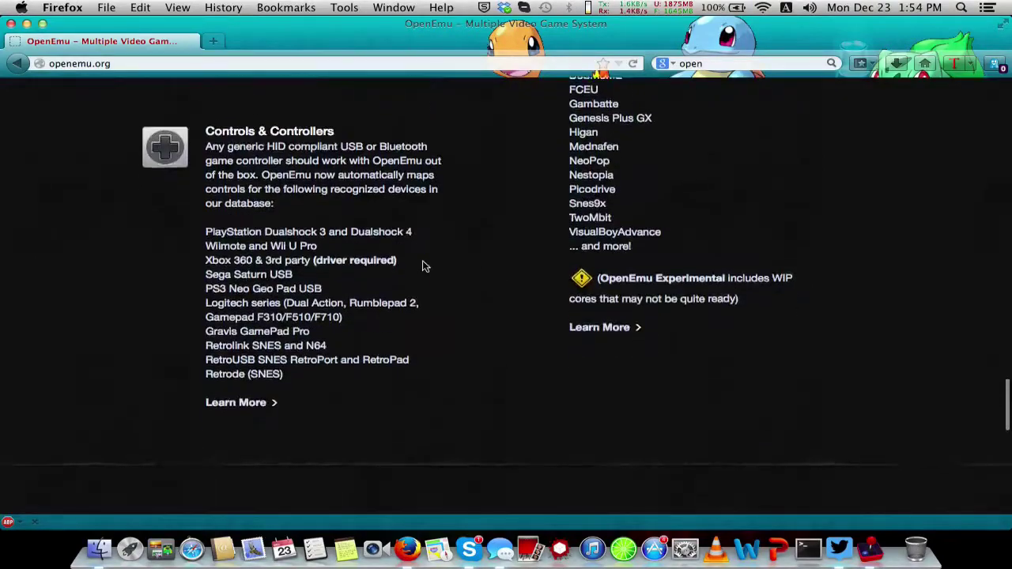
{"action": "scroll", "coordinate": [422, 267], "scroll_direction": "down", "scroll_amount": 10}
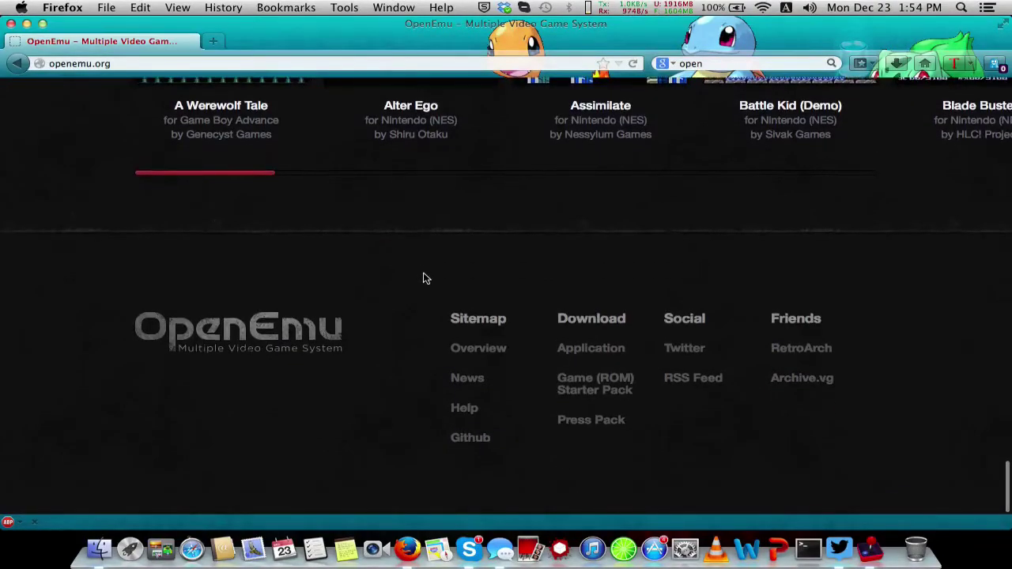
{"action": "scroll", "coordinate": [423, 274], "scroll_direction": "up", "scroll_amount": 20}
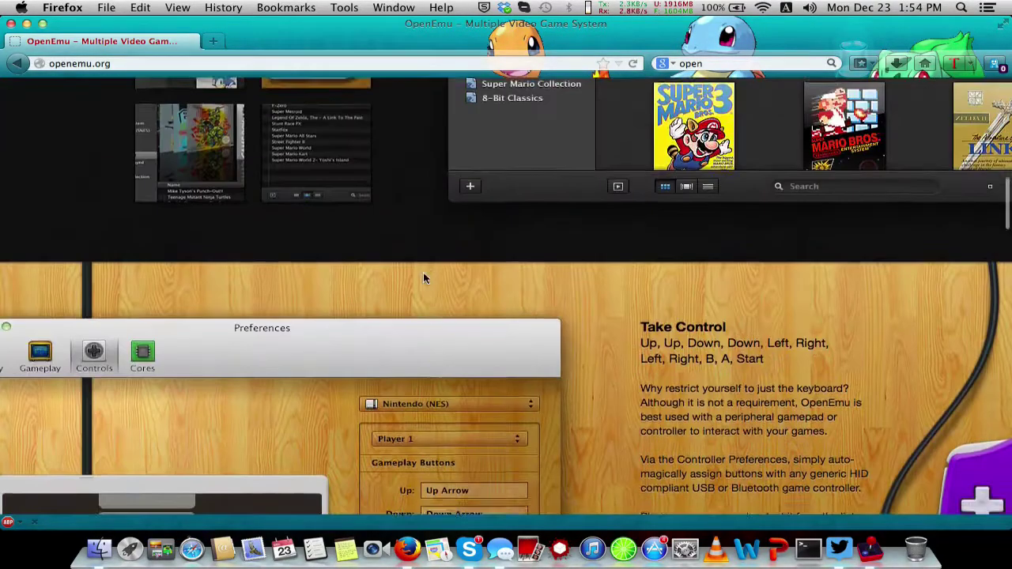
{"action": "scroll", "coordinate": [423, 278], "scroll_direction": "up", "scroll_amount": 8}
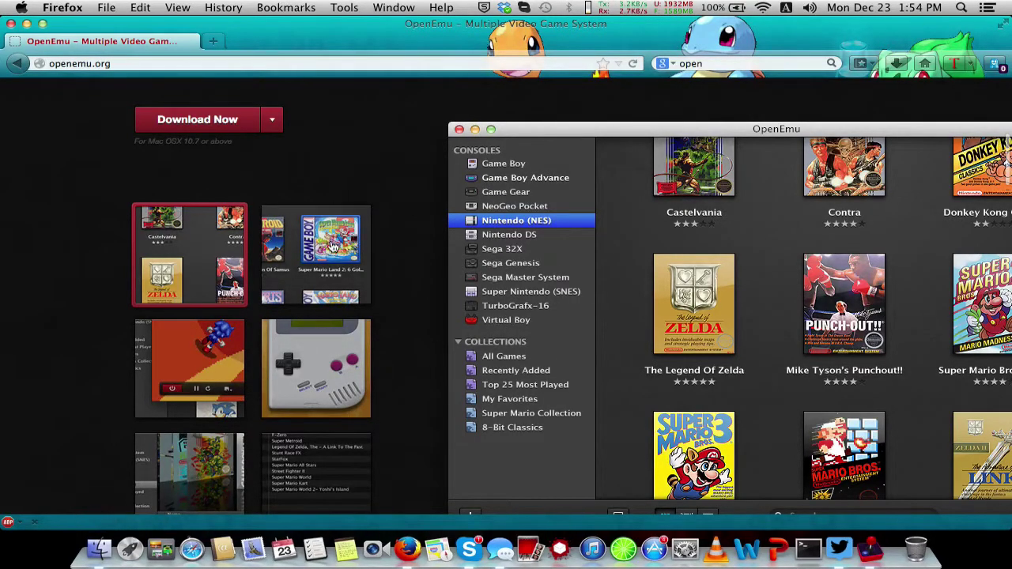
{"action": "scroll", "coordinate": [330, 240], "scroll_direction": "up", "scroll_amount": 5}
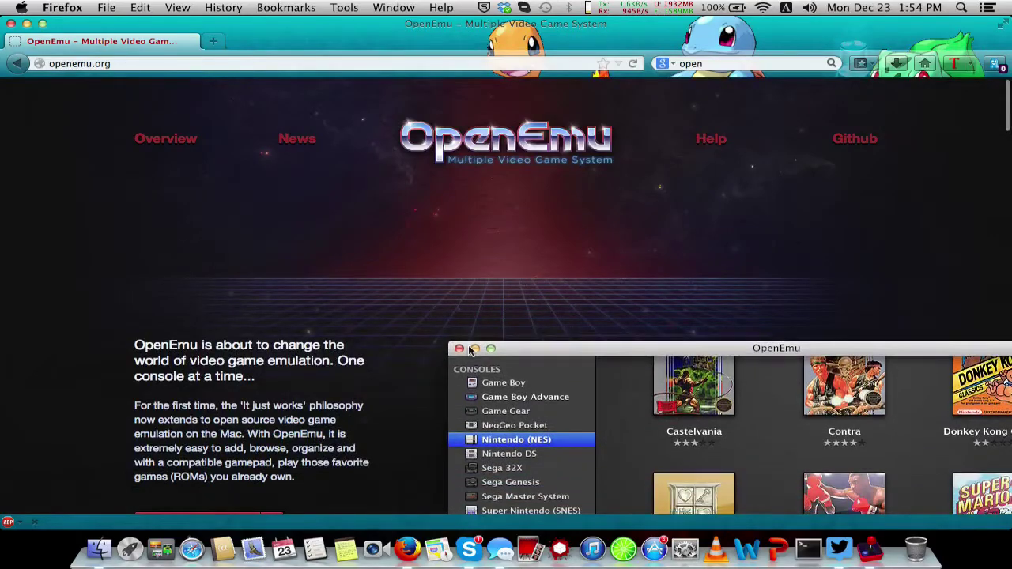
{"action": "scroll", "coordinate": [470, 350], "scroll_direction": "down", "scroll_amount": 10}
{"action": "scroll", "coordinate": [470, 350], "scroll_direction": "up", "scroll_amount": 5}
{"action": "scroll", "coordinate": [470, 350], "scroll_direction": "down", "scroll_amount": 10}
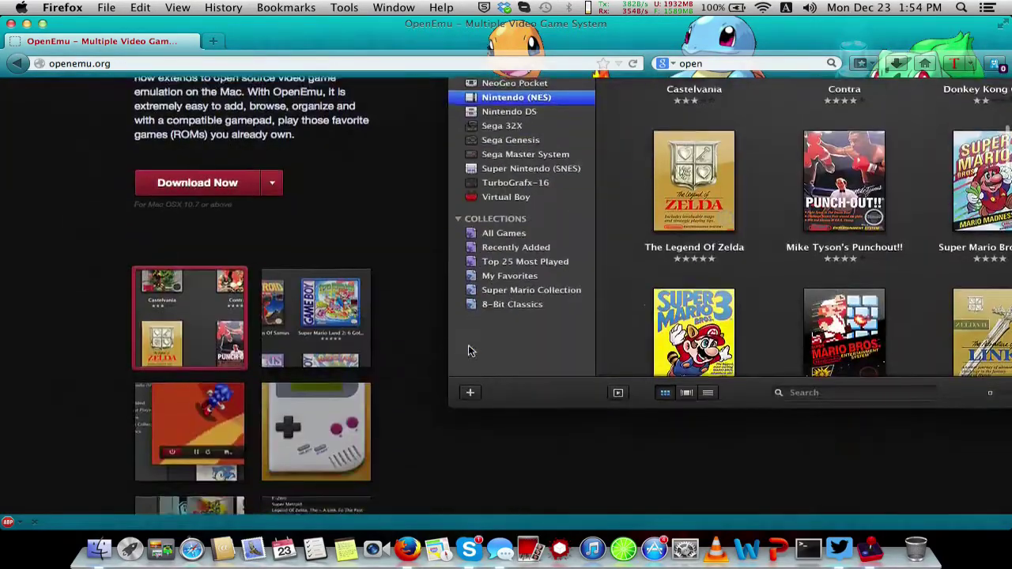
{"action": "scroll", "coordinate": [468, 475], "scroll_direction": "down", "scroll_amount": 5}
{"action": "scroll", "coordinate": [469, 474], "scroll_direction": "up", "scroll_amount": 8}
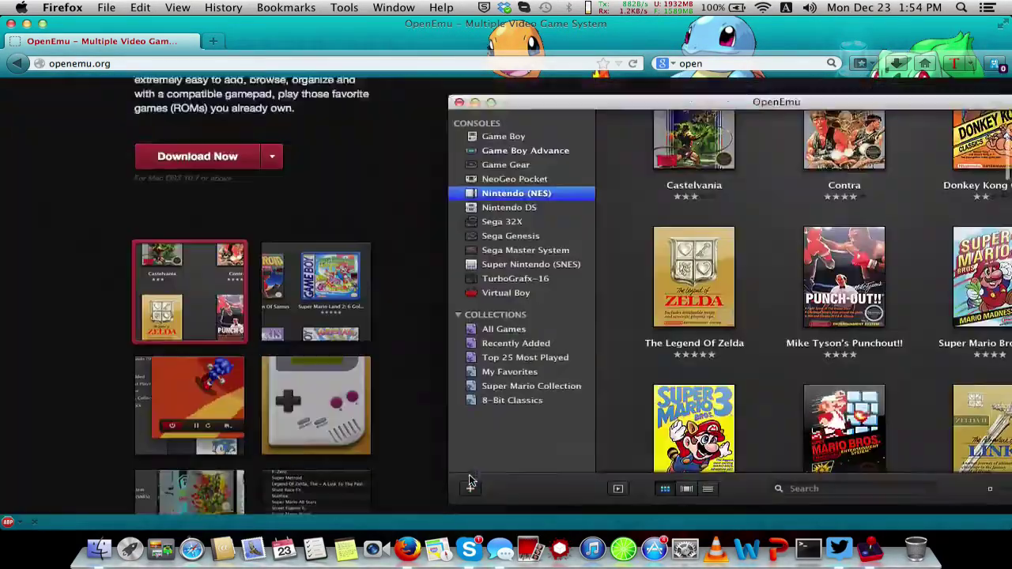
{"action": "scroll", "coordinate": [469, 474], "scroll_direction": "down", "scroll_amount": 2}
{"action": "scroll", "coordinate": [468, 480], "scroll_direction": "down", "scroll_amount": 10}
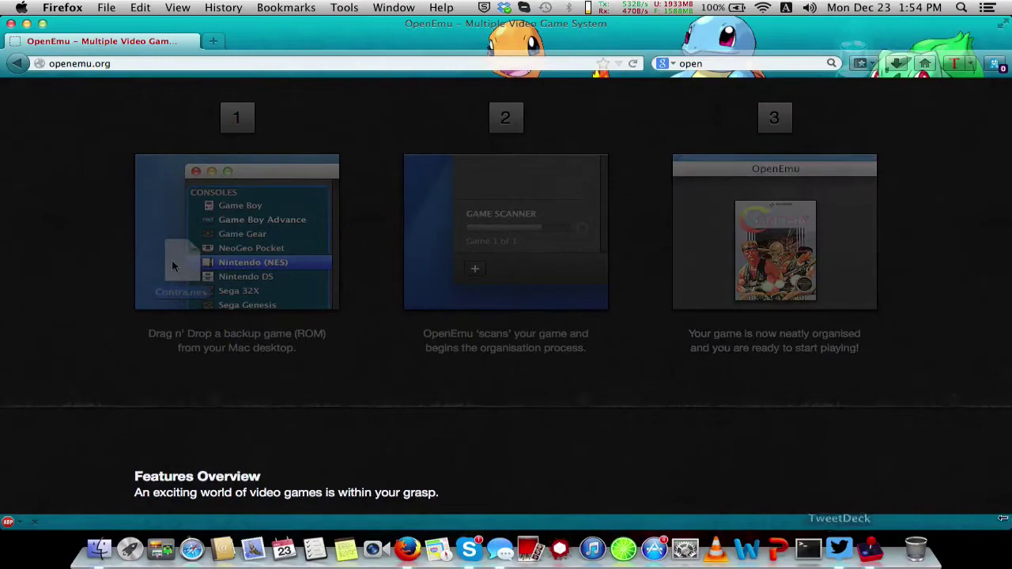
{"action": "scroll", "coordinate": [775, 427], "scroll_direction": "down", "scroll_amount": 10}
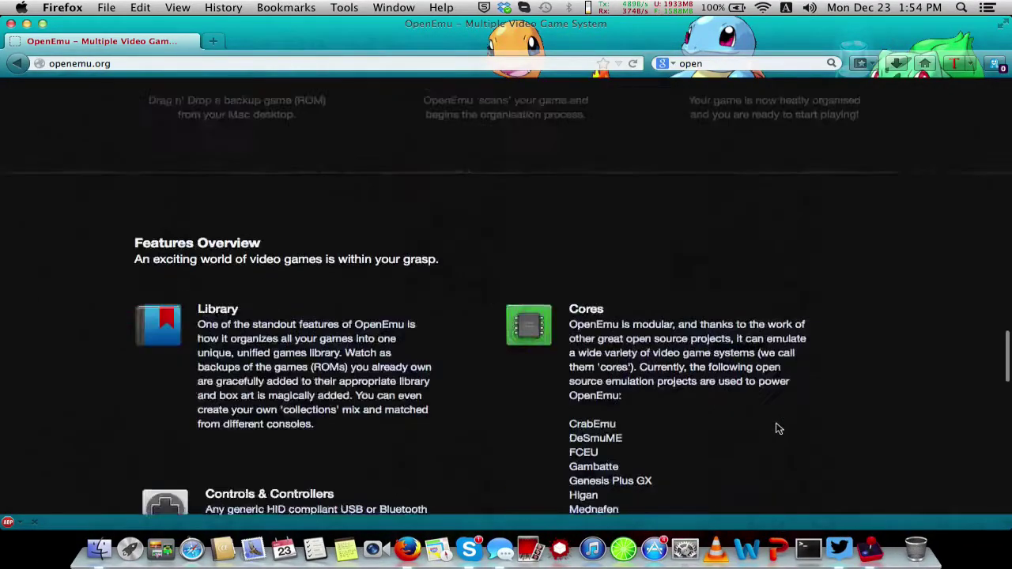
{"action": "scroll", "coordinate": [777, 429], "scroll_direction": "down", "scroll_amount": 5}
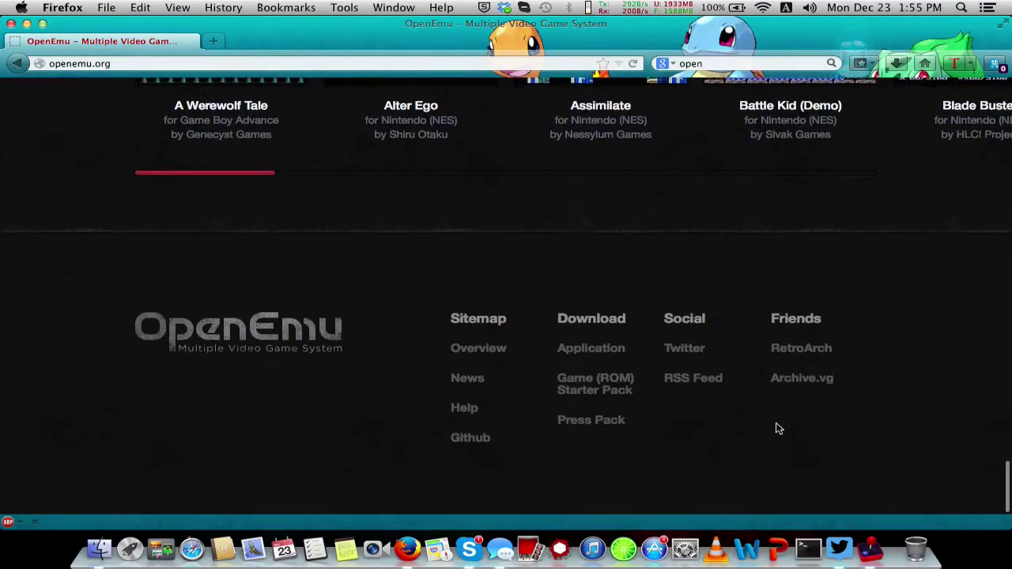
{"action": "scroll", "coordinate": [778, 429], "scroll_direction": "up", "scroll_amount": 10}
{"action": "scroll", "coordinate": [778, 427], "scroll_direction": "up", "scroll_amount": 6}
- Dismiss the page's context menu, then select and deselect the introductory OpenEmu text
{"action": "right_click", "coordinate": [747, 172]}
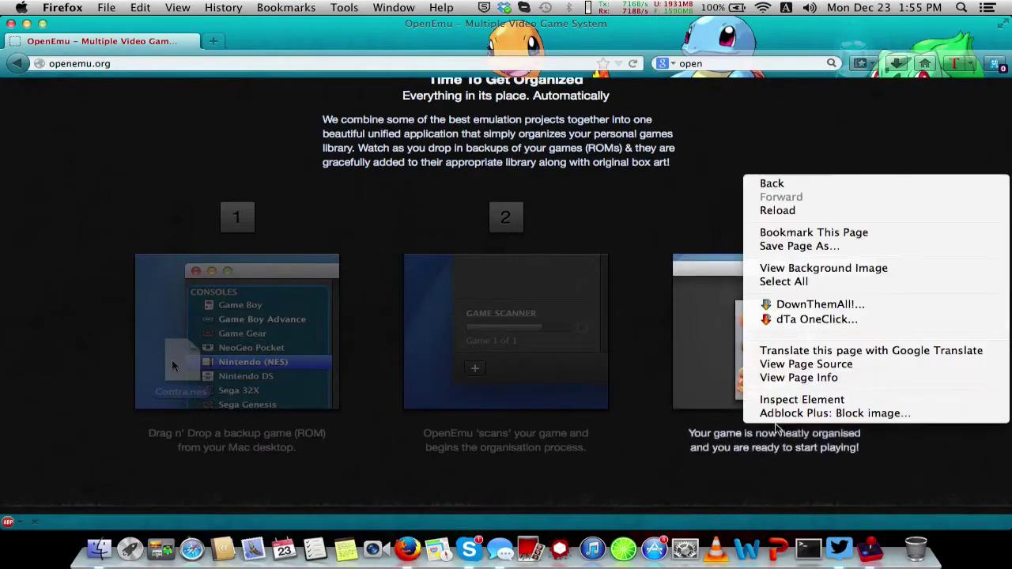
{"action": "left_click", "coordinate": [409, 206]}
{"action": "scroll", "coordinate": [409, 206], "scroll_direction": "up", "scroll_amount": 6}
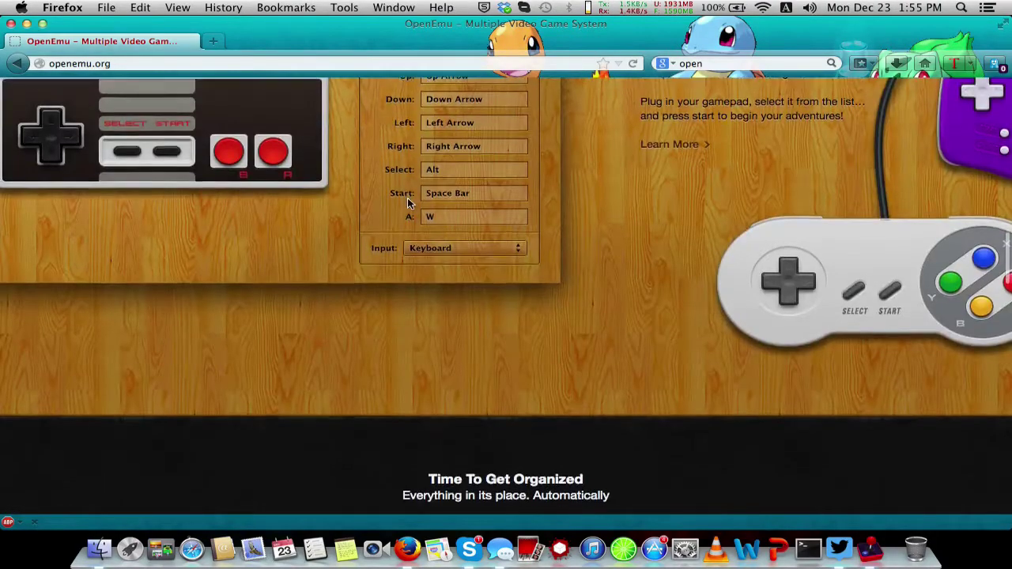
{"action": "scroll", "coordinate": [408, 204], "scroll_direction": "up", "scroll_amount": 15}
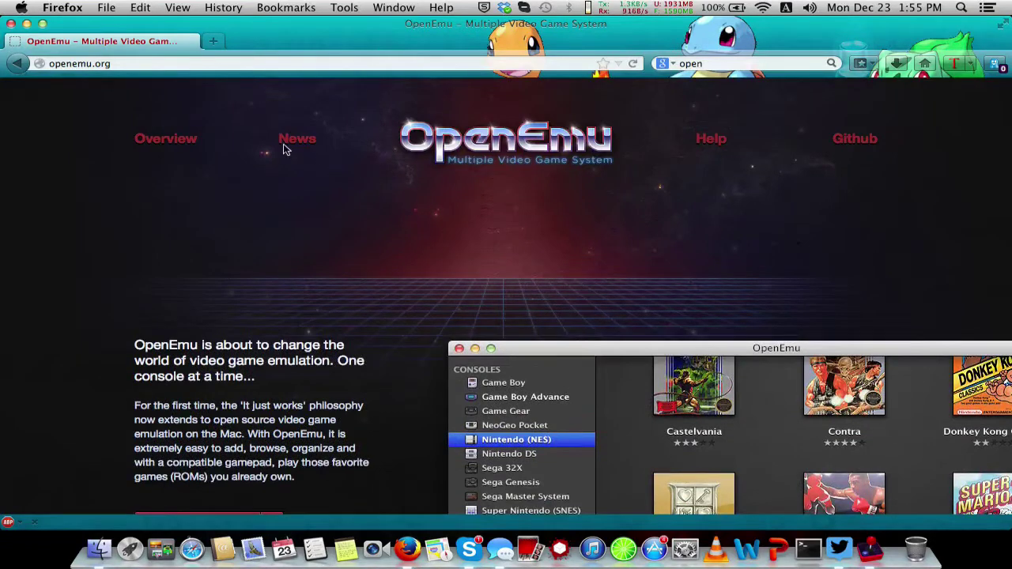
{"action": "left_click_drag", "start_coordinate": [302, 331], "coordinate": [338, 447]}
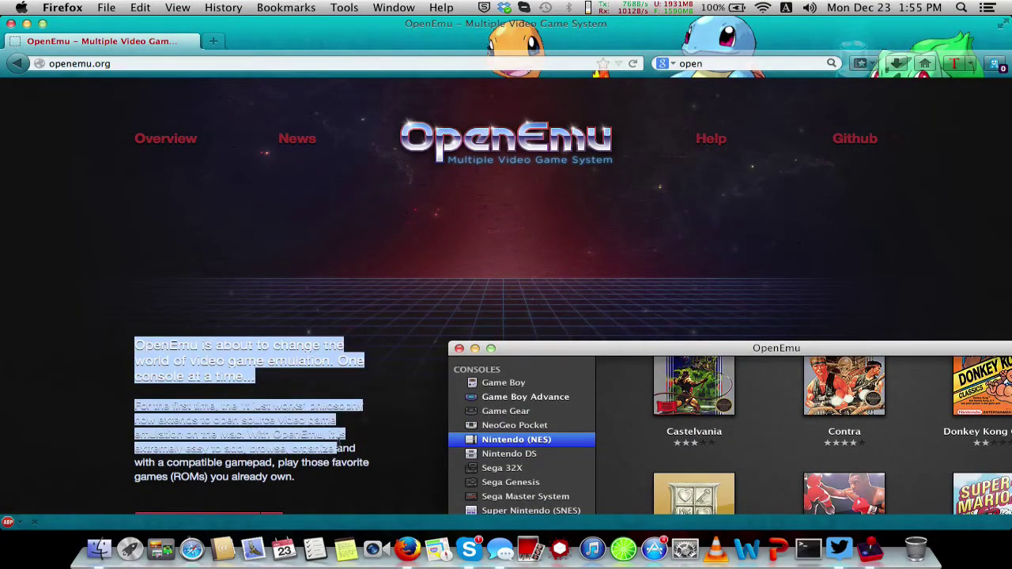
{"action": "left_click", "coordinate": [340, 444]}
- Scroll down to the library screenshot and dismiss its context menu
{"action": "scroll", "coordinate": [382, 365], "scroll_direction": "down", "scroll_amount": 3}
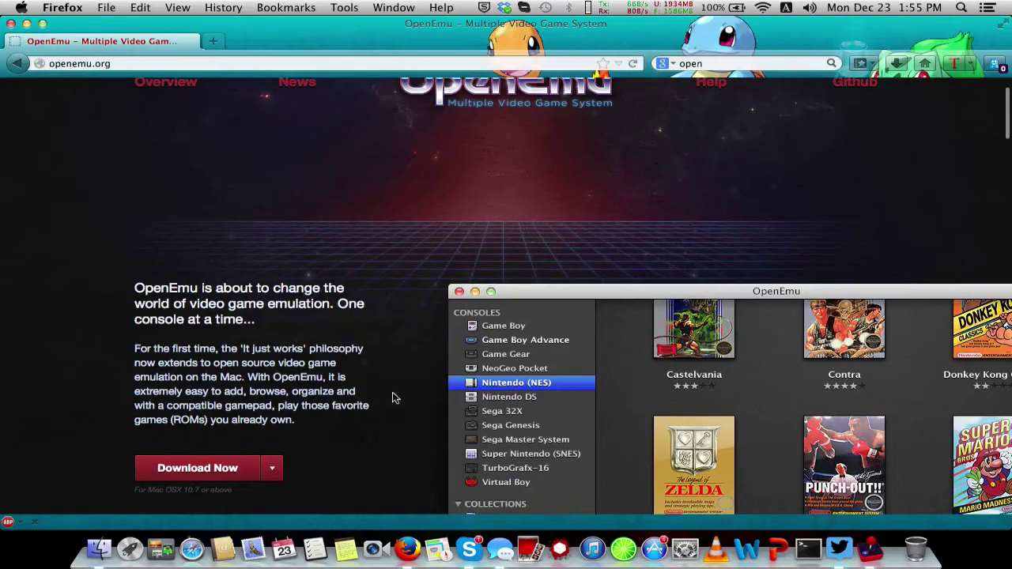
{"action": "scroll", "coordinate": [386, 400], "scroll_direction": "down", "scroll_amount": 5}
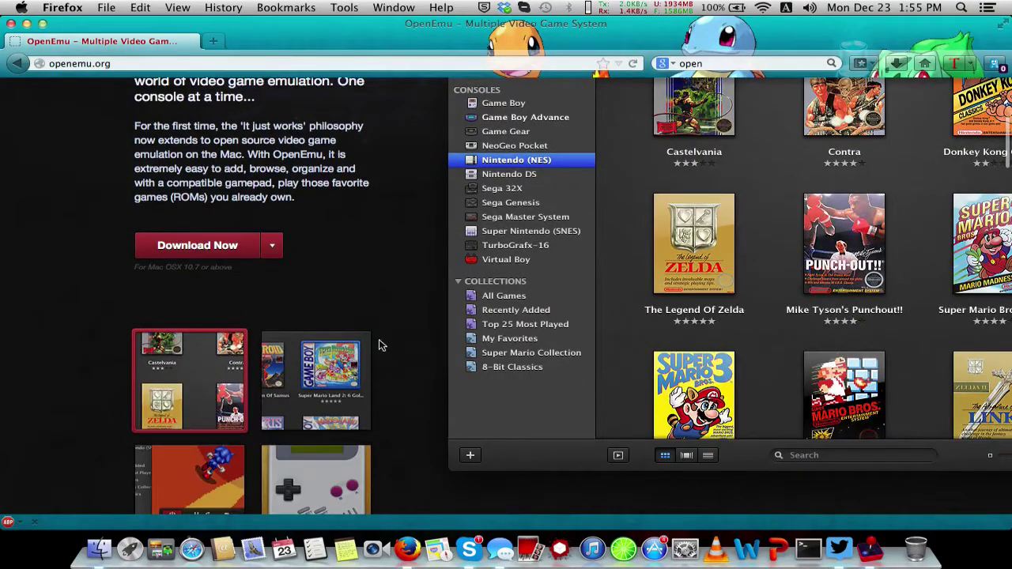
{"action": "scroll", "coordinate": [378, 341], "scroll_direction": "down", "scroll_amount": 10}
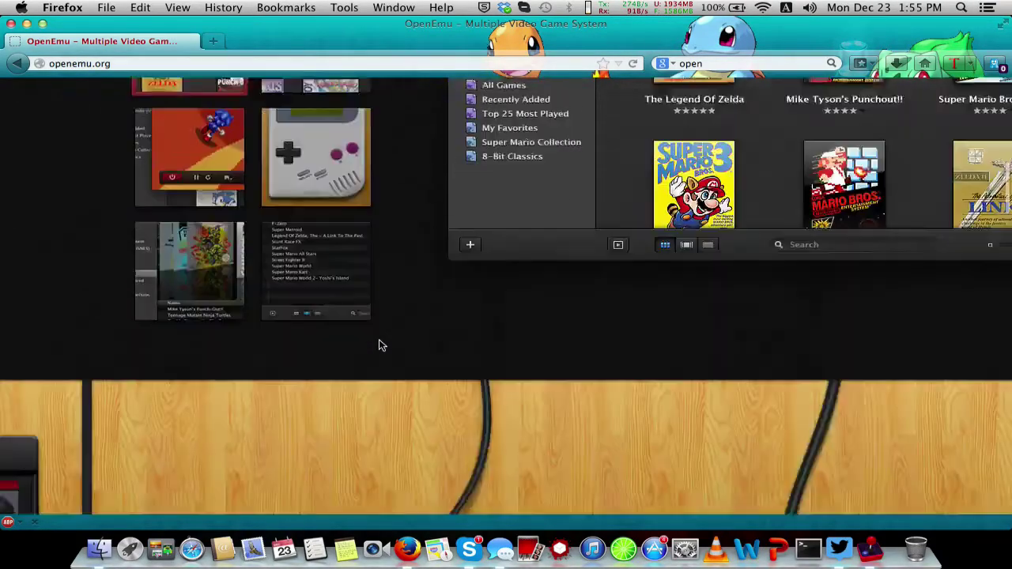
{"action": "scroll", "coordinate": [522, 445], "scroll_direction": "up", "scroll_amount": 15}
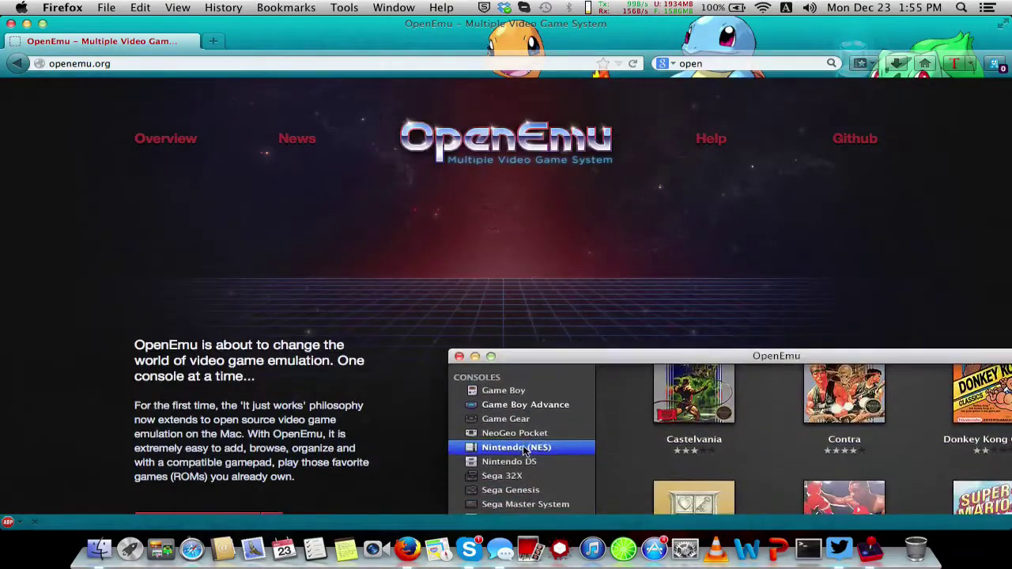
{"action": "scroll", "coordinate": [523, 451], "scroll_direction": "down", "scroll_amount": 2}
{"action": "right_click", "coordinate": [523, 448]}
{"action": "left_click", "coordinate": [324, 365]}
- Select part of the introductory paragraph, clear it, and scroll around the page
{"action": "scroll", "coordinate": [254, 325], "scroll_direction": "down", "scroll_amount": 2}
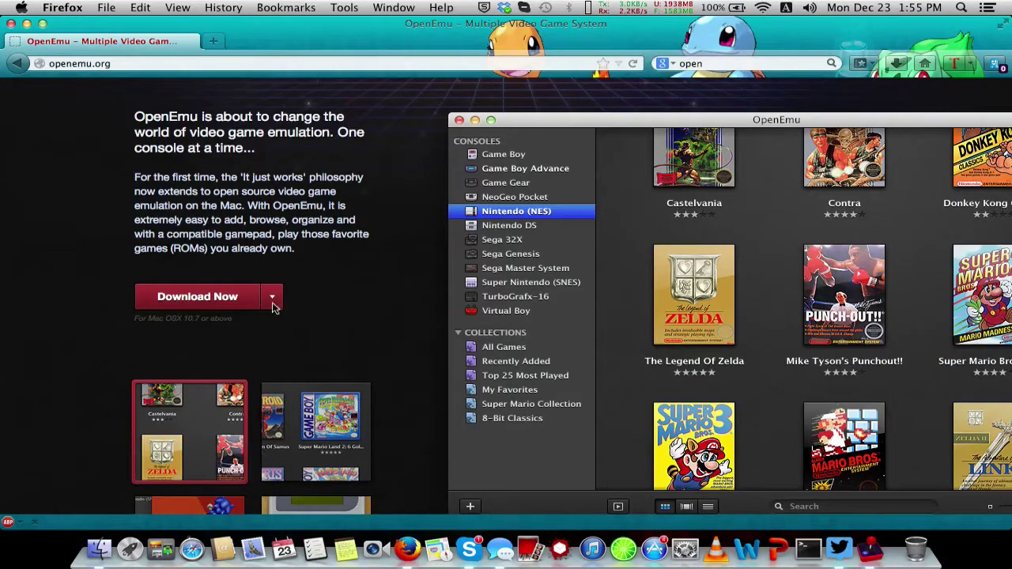
{"action": "left_click_drag", "start_coordinate": [324, 219], "coordinate": [288, 234]}
{"action": "left_click", "coordinate": [253, 170]}
{"action": "left_click", "coordinate": [287, 234]}
{"action": "scroll", "coordinate": [549, 391], "scroll_direction": "down", "scroll_amount": 3}
{"action": "scroll", "coordinate": [546, 390], "scroll_direction": "down", "scroll_amount": 15}
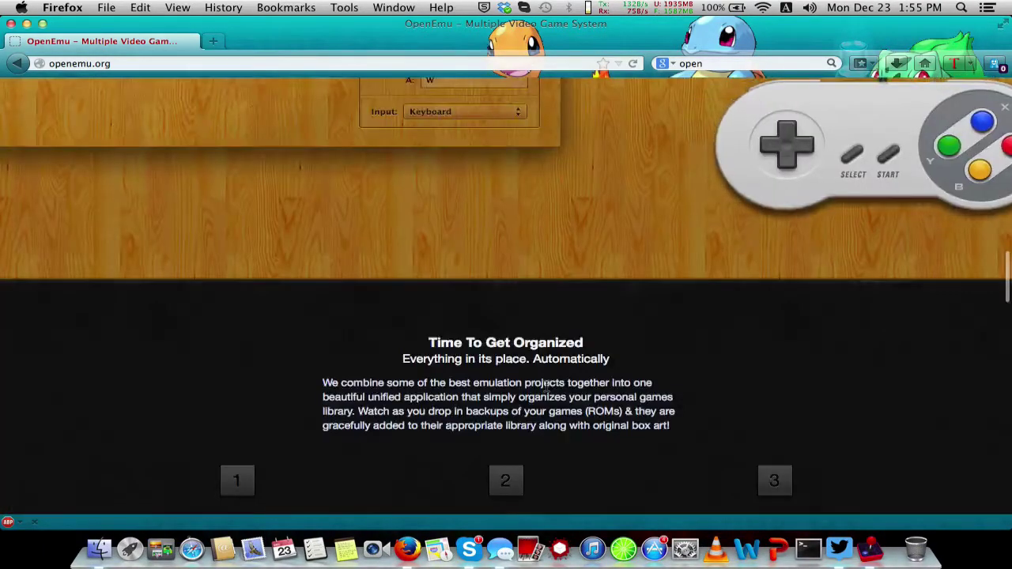
{"action": "scroll", "coordinate": [548, 391], "scroll_direction": "up", "scroll_amount": 15}
{"action": "scroll", "coordinate": [548, 390], "scroll_direction": "up", "scroll_amount": 5}
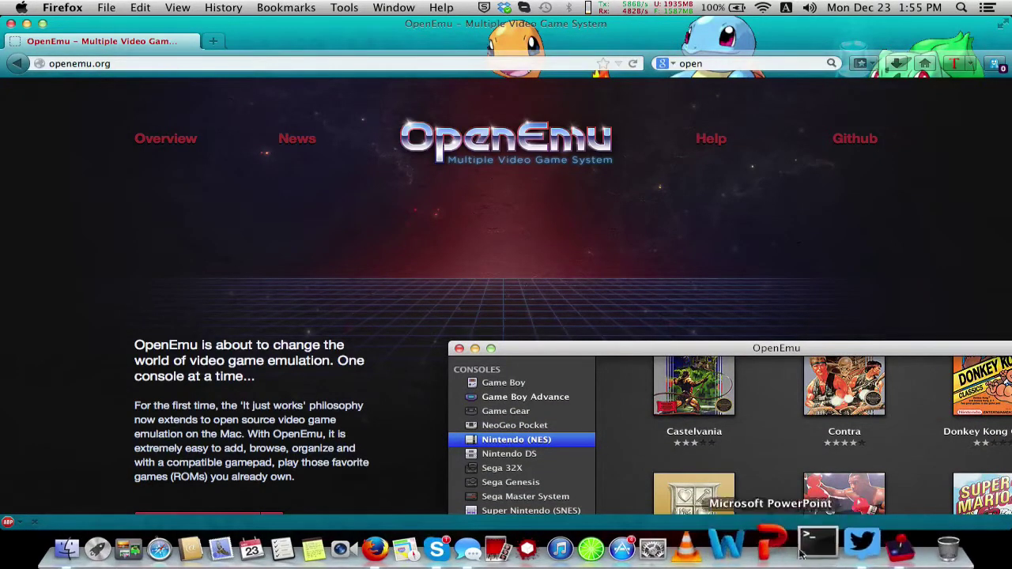
{"action": "left_click", "coordinate": [859, 545]}
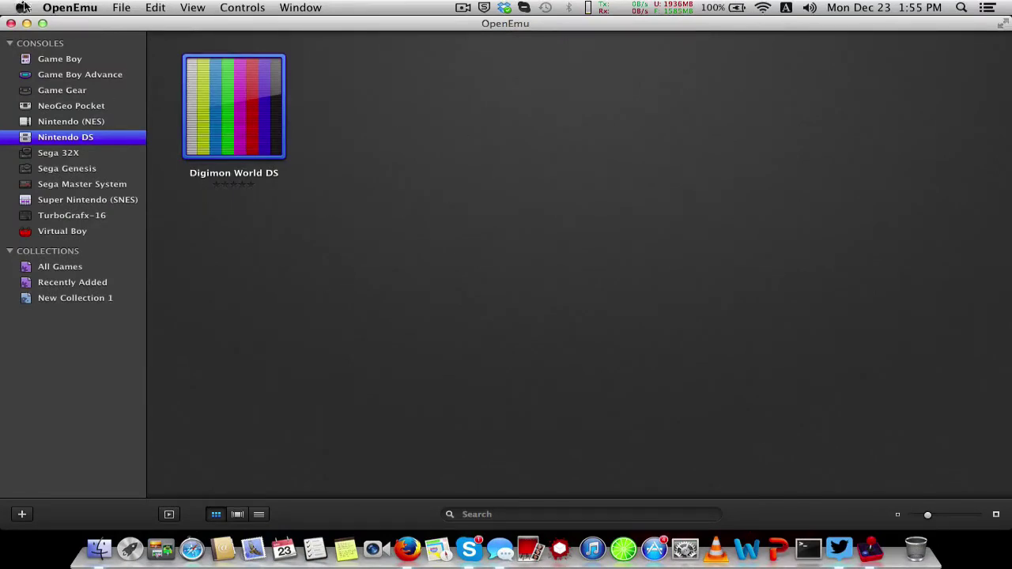
{"action": "left_click", "coordinate": [70, 7]}
{"action": "left_click", "coordinate": [87, 24]}
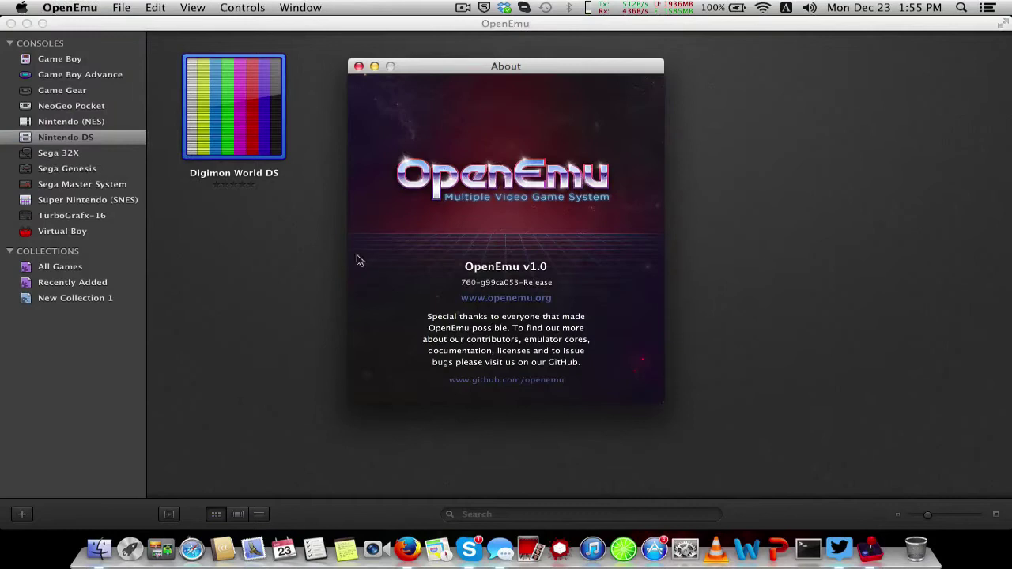
{"action": "left_click", "coordinate": [358, 66]}
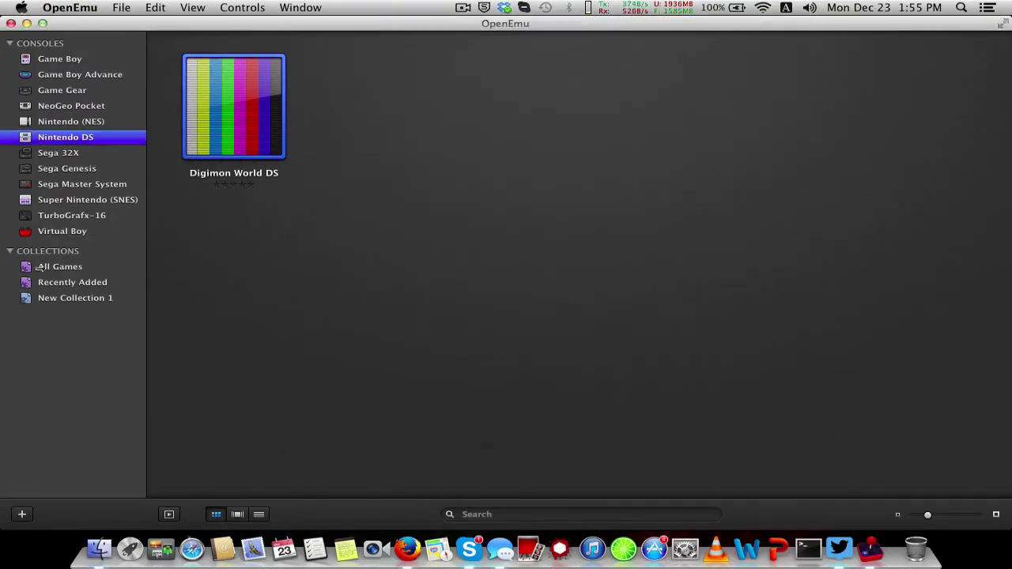
{"action": "left_click", "coordinate": [48, 74]}
{"action": "left_click", "coordinate": [55, 136]}
{"action": "left_click", "coordinate": [63, 92]}
{"action": "left_click", "coordinate": [65, 155]}
{"action": "left_click", "coordinate": [45, 73]}
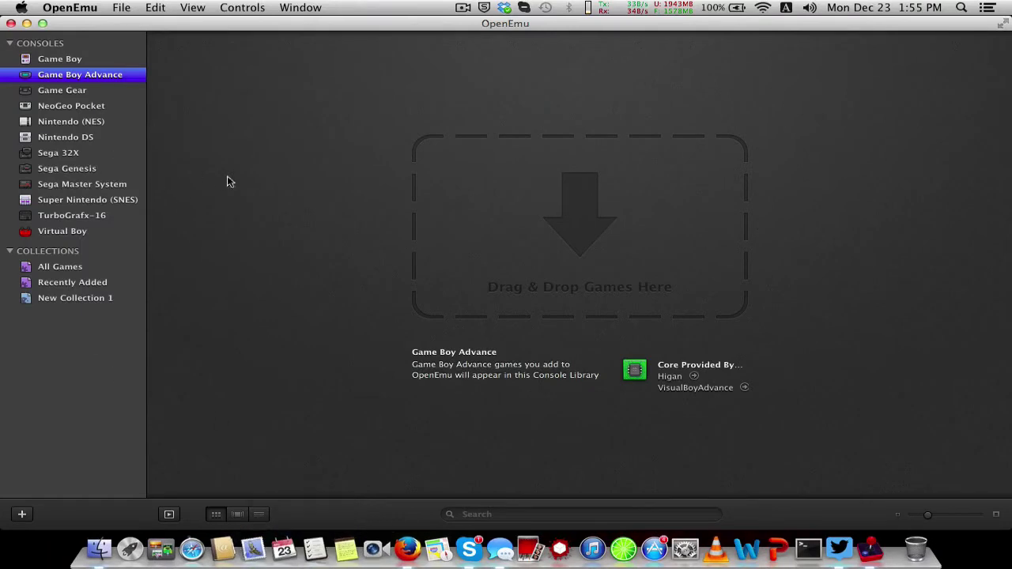
{"action": "left_click", "coordinate": [86, 139]}
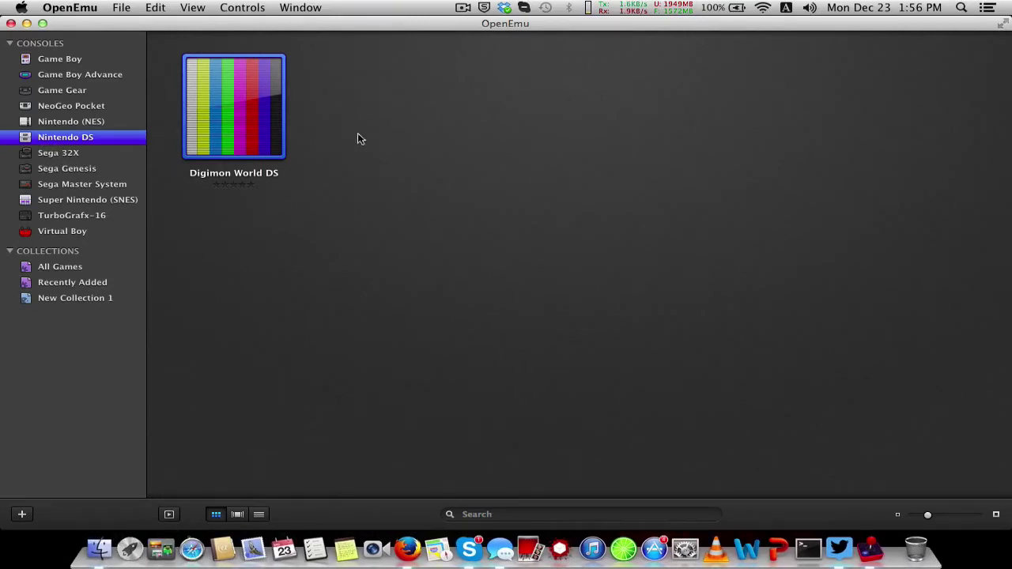
- Resume the last Digimon World DS game, mute its volume and move the controls aside
{"action": "double_click", "coordinate": [235, 133]}
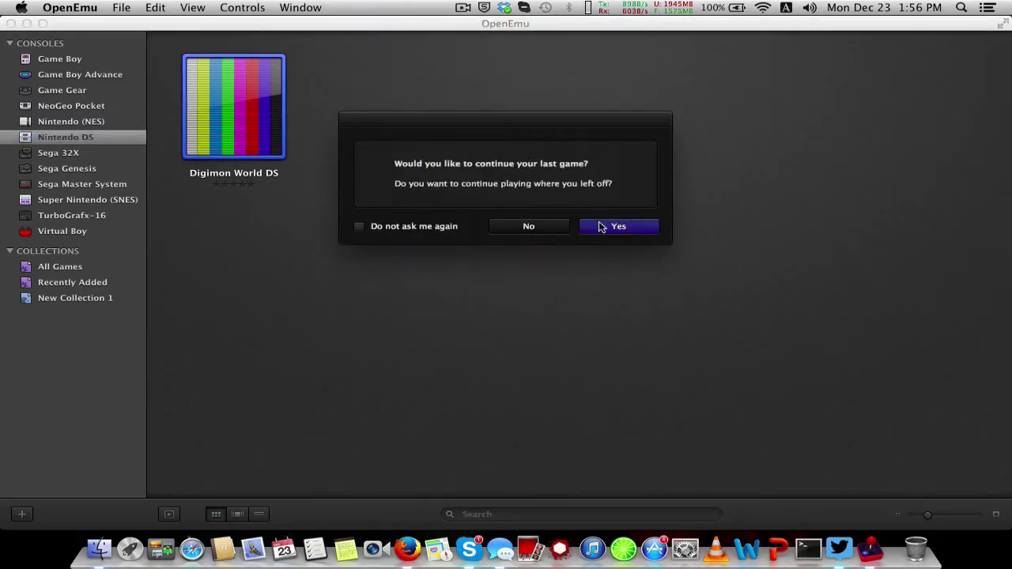
{"action": "left_click", "coordinate": [603, 227]}
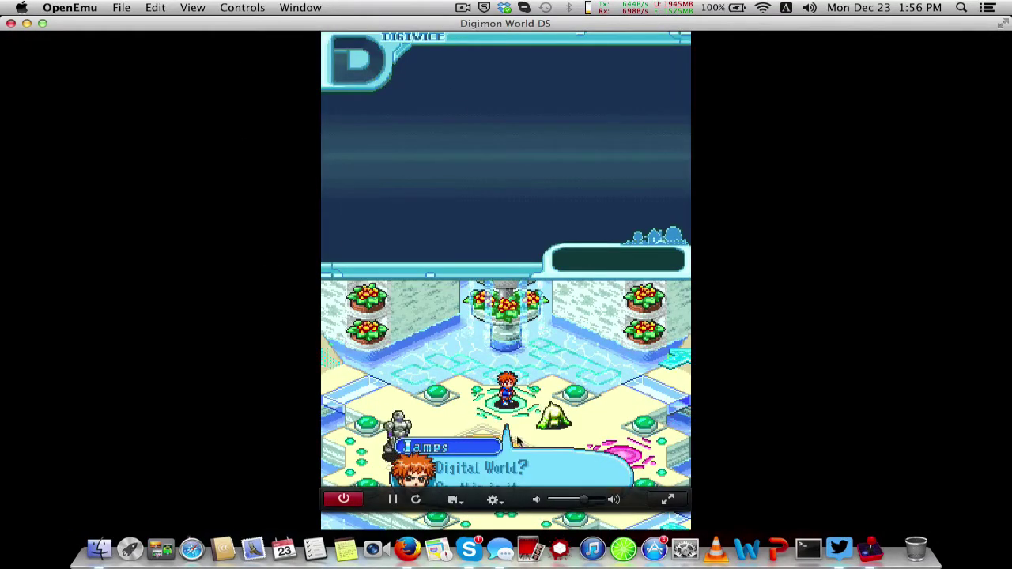
{"action": "left_click", "coordinate": [536, 499]}
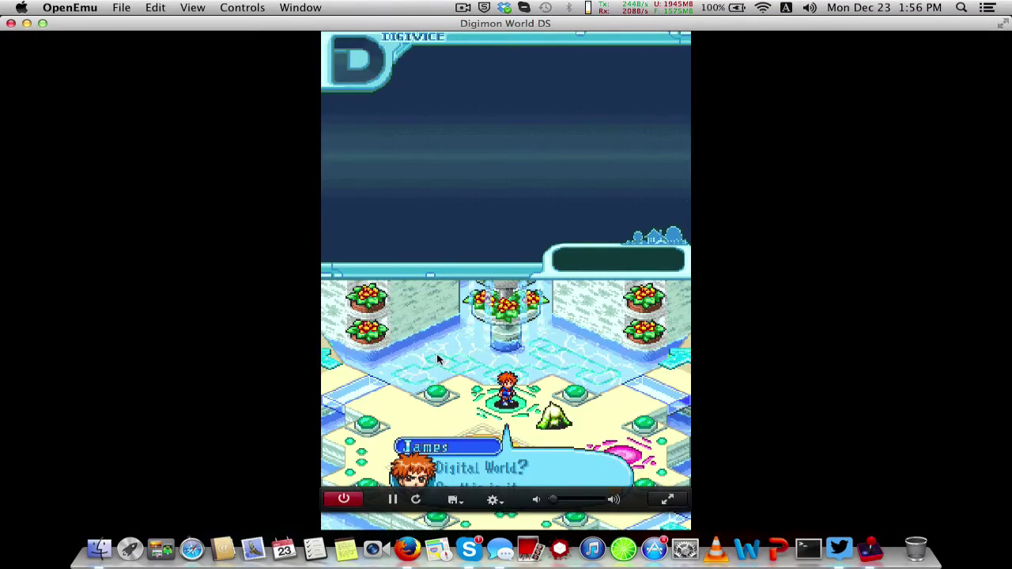
{"action": "left_click", "coordinate": [475, 369]}
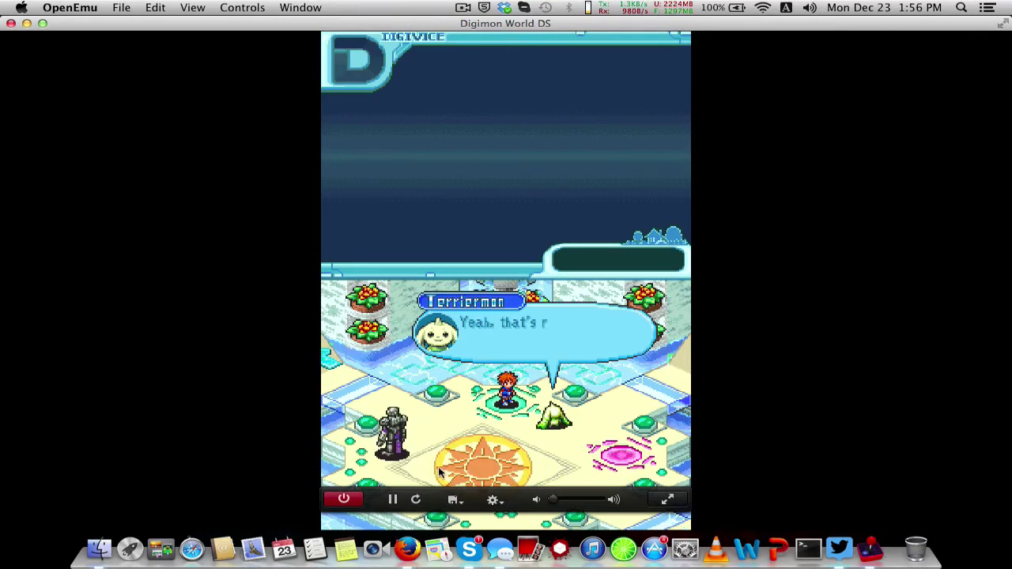
{"action": "left_click_drag", "start_coordinate": [451, 510], "coordinate": [820, 156]}
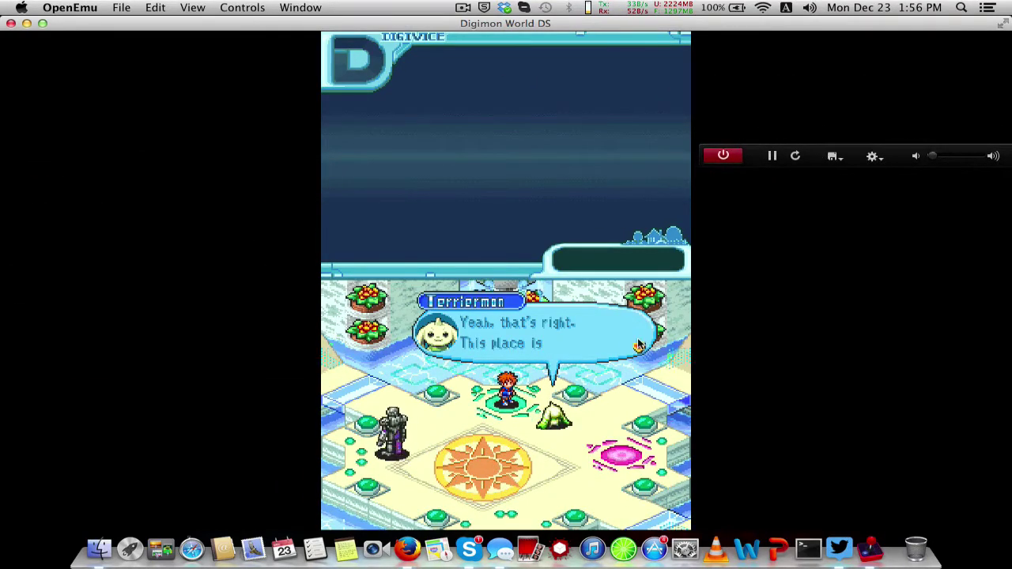
- Advance Terriermon's dialogue through several pages
{"action": "left_click", "coordinate": [378, 429]}
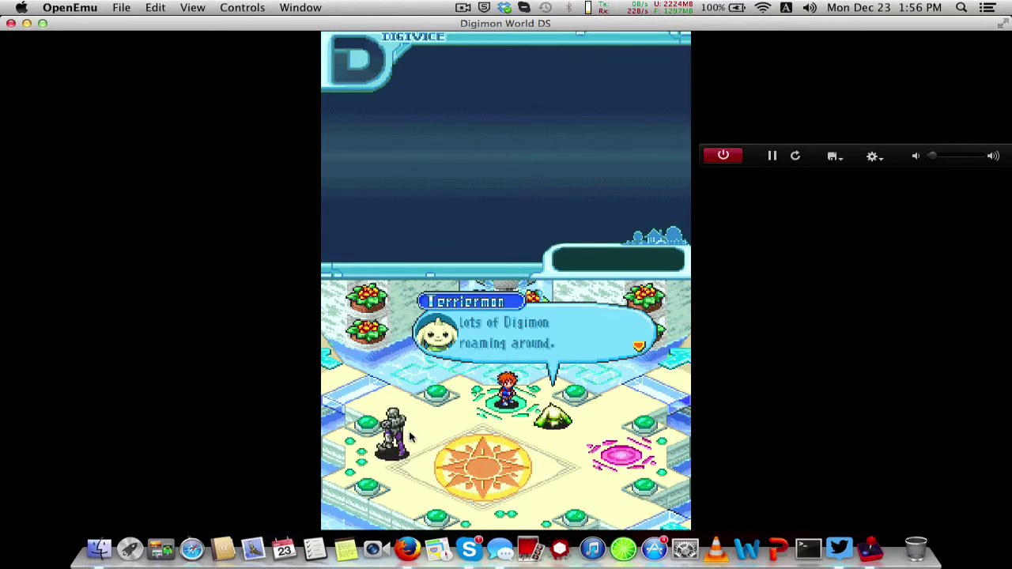
{"action": "key", "text": "x"}
{"action": "key", "text": "x"}
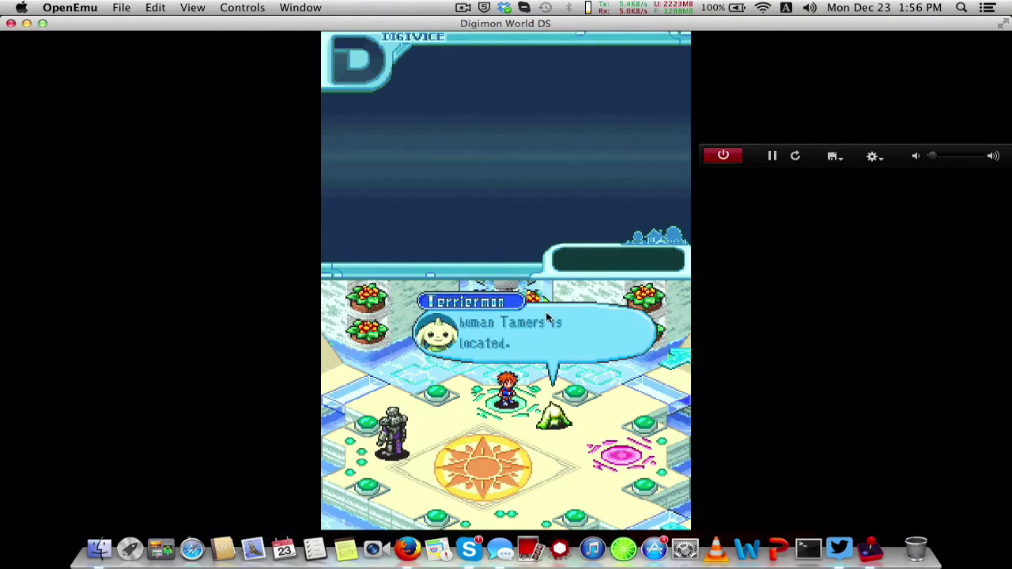
{"action": "key", "text": "x"}
{"action": "key", "text": "x"}
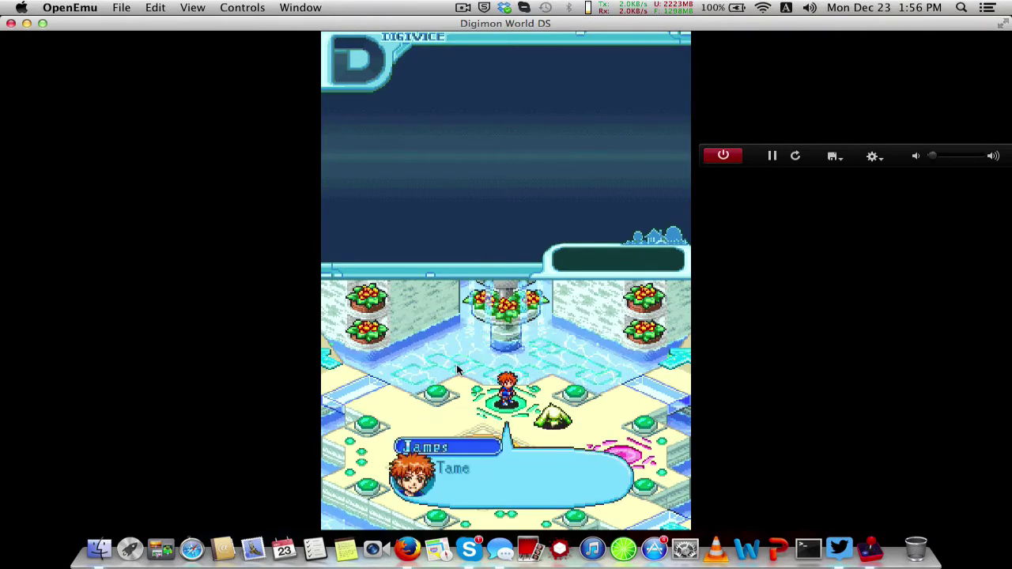
{"action": "key", "text": "x"}
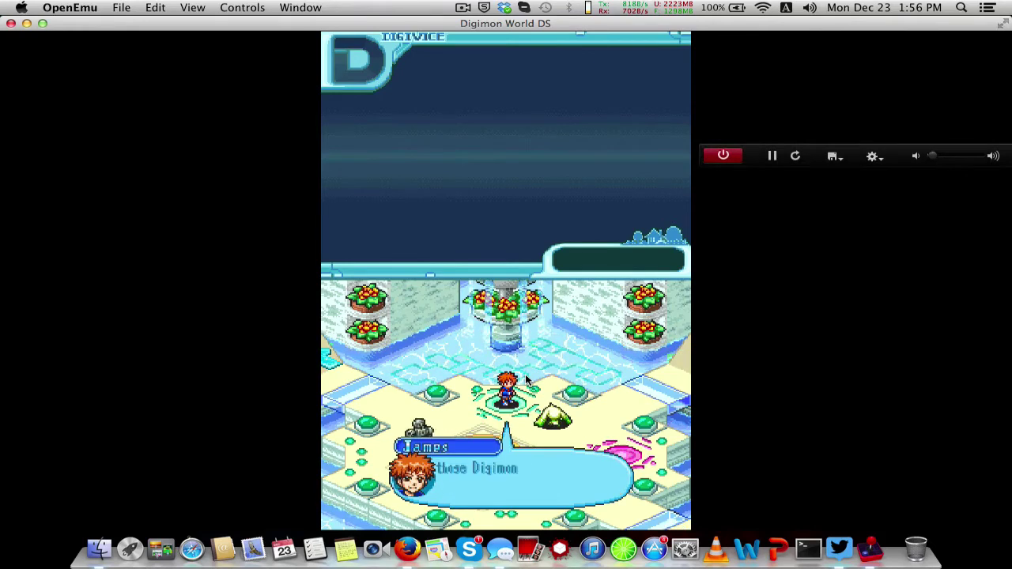
{"action": "left_click", "coordinate": [71, 8]}
{"action": "left_click", "coordinate": [80, 16]}
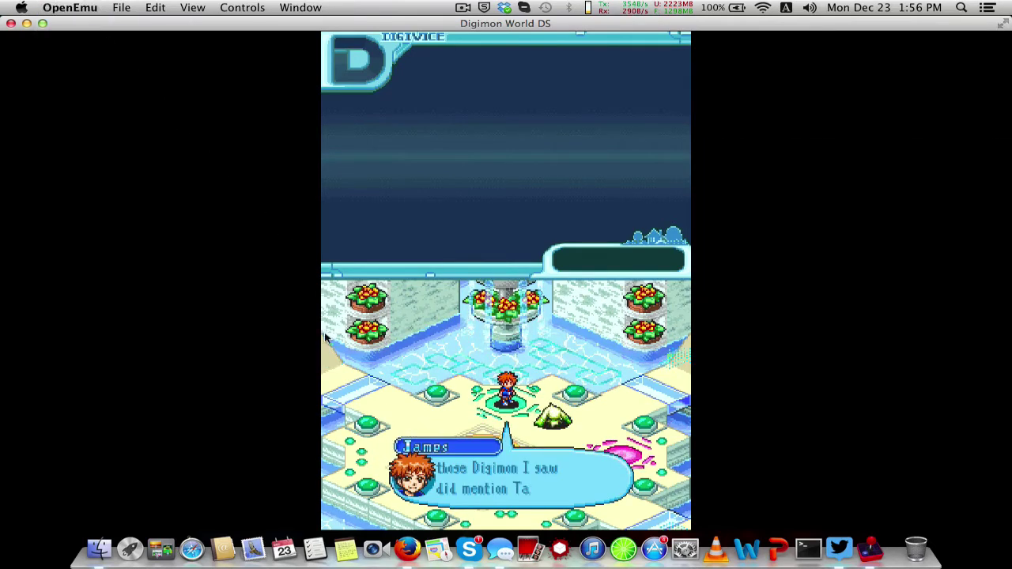
- Stop the Digimon World DS emulation and show the Game Boy Advance library
{"action": "left_click", "coordinate": [10, 23]}
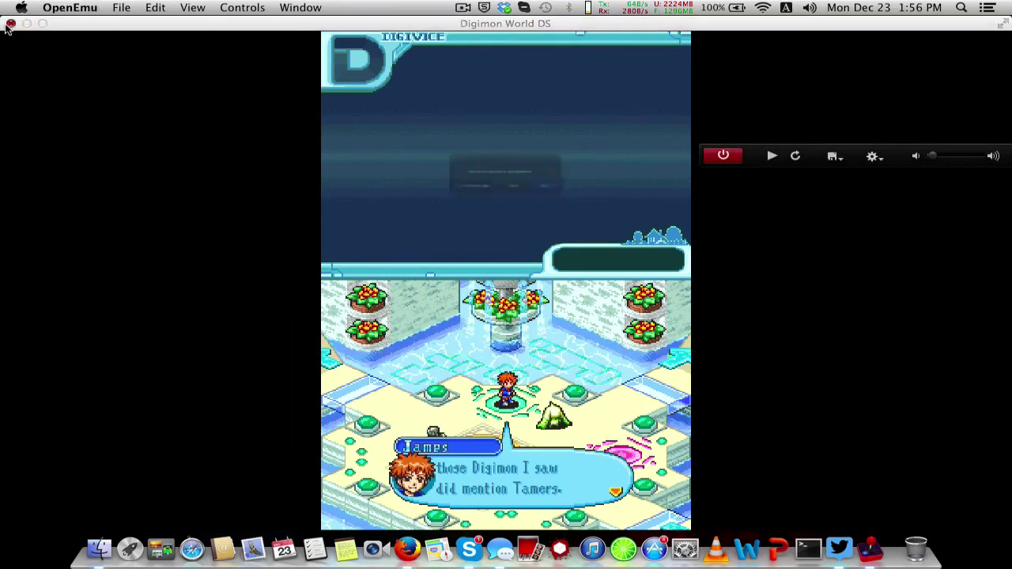
{"action": "left_click", "coordinate": [622, 215]}
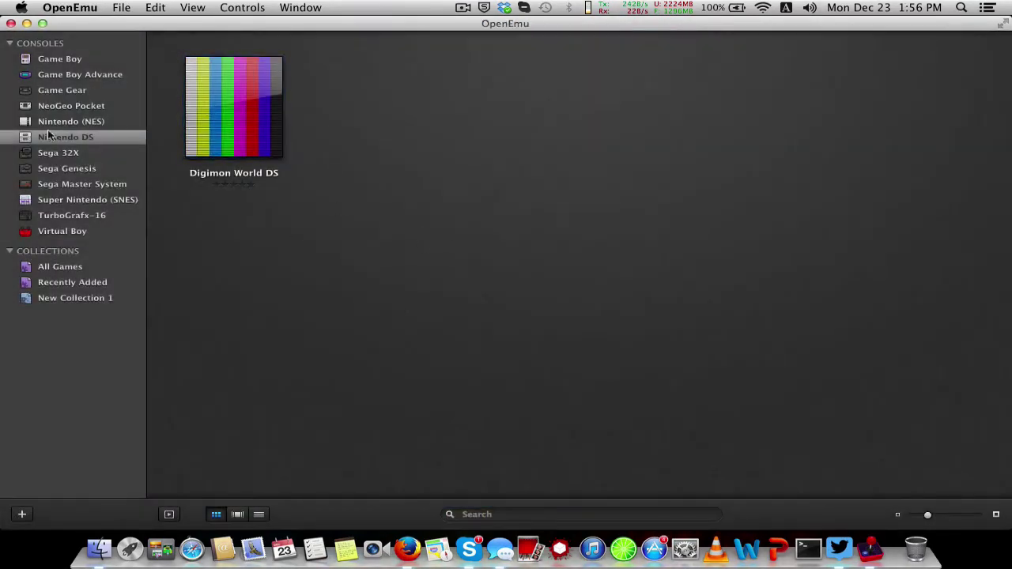
{"action": "left_click", "coordinate": [83, 76]}
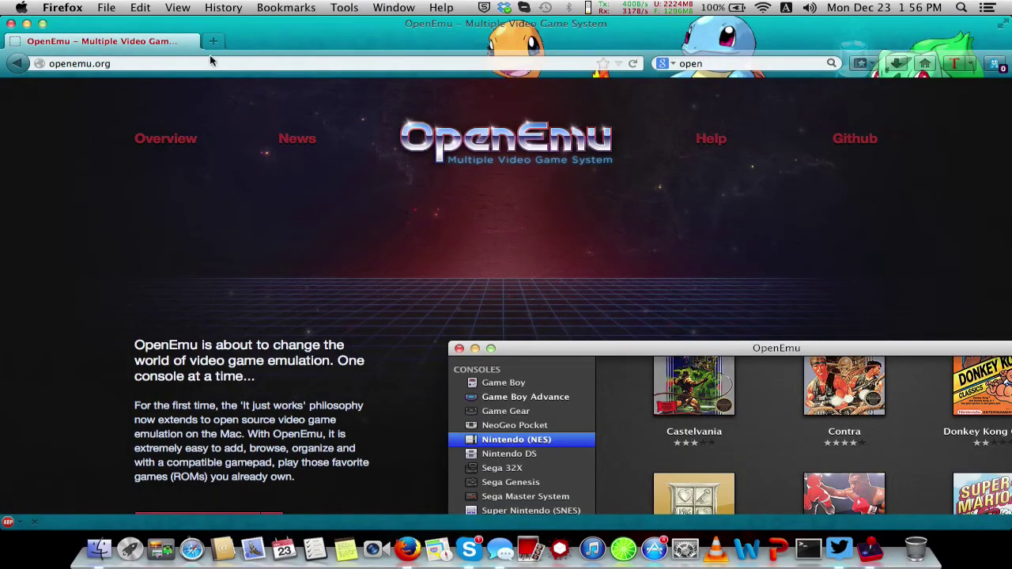
- Load coolrom.com in a new Firefox tab
{"action": "left_click", "coordinate": [213, 41]}
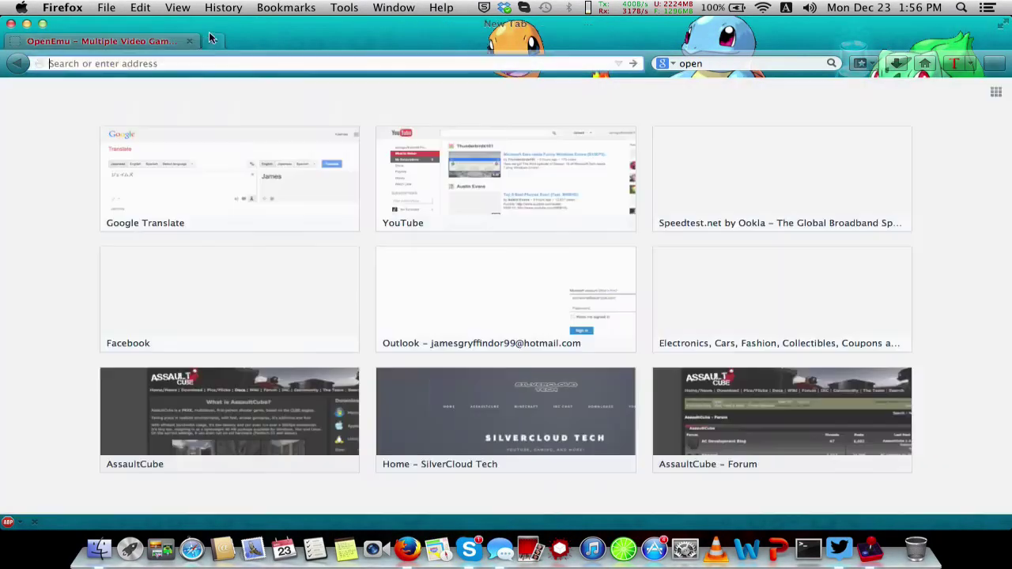
{"action": "type", "text": "coolrom.com"}
{"action": "key", "text": "Return"}
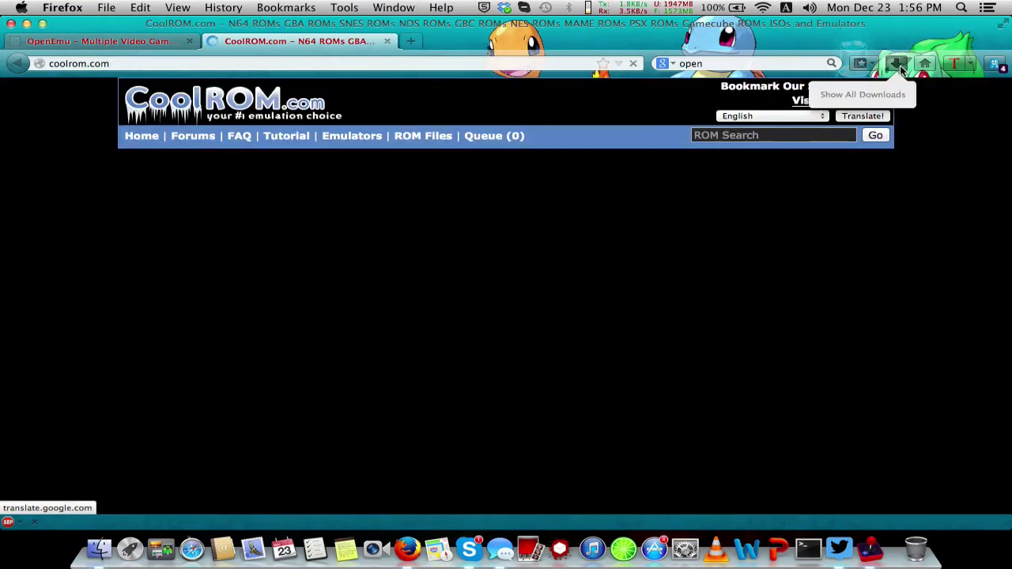
{"action": "scroll", "coordinate": [293, 346], "scroll_direction": "down", "scroll_amount": 10}
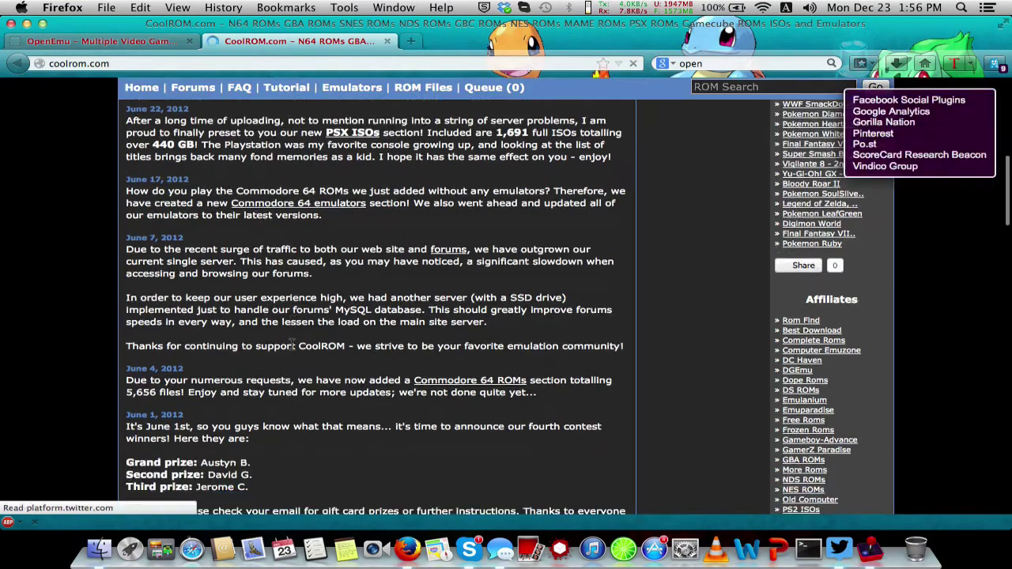
{"action": "scroll", "coordinate": [292, 346], "scroll_direction": "up", "scroll_amount": 10}
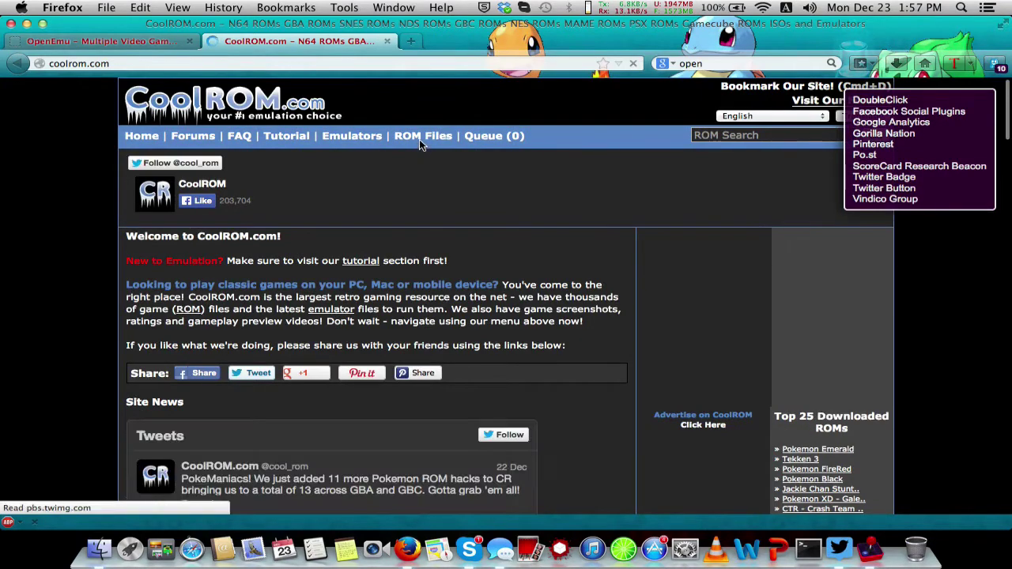
- Go to CoolROM's Gameboy Color ROMs page and scroll its listing
{"action": "mouse_move", "coordinate": [429, 136]}
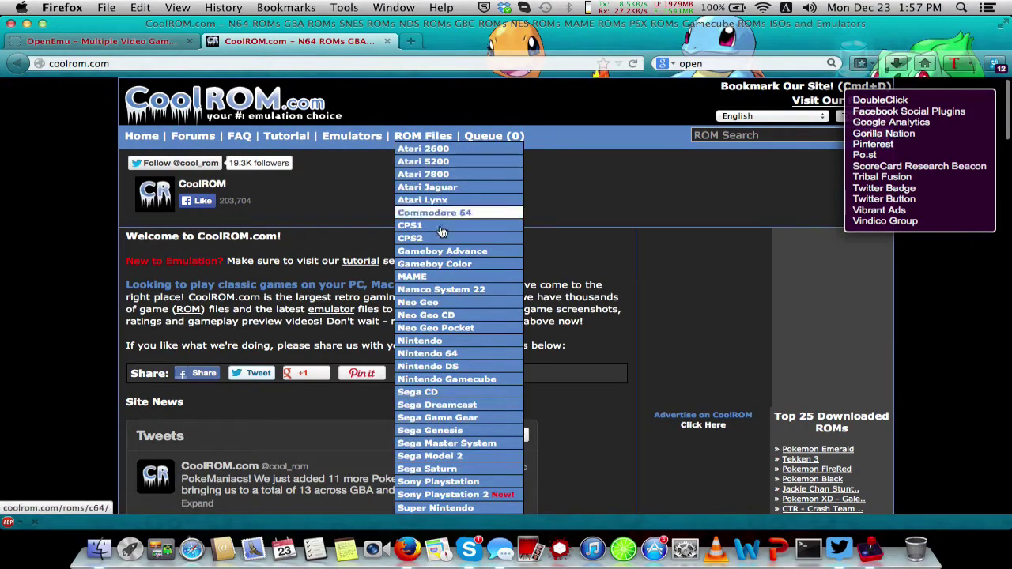
{"action": "left_click", "coordinate": [461, 263]}
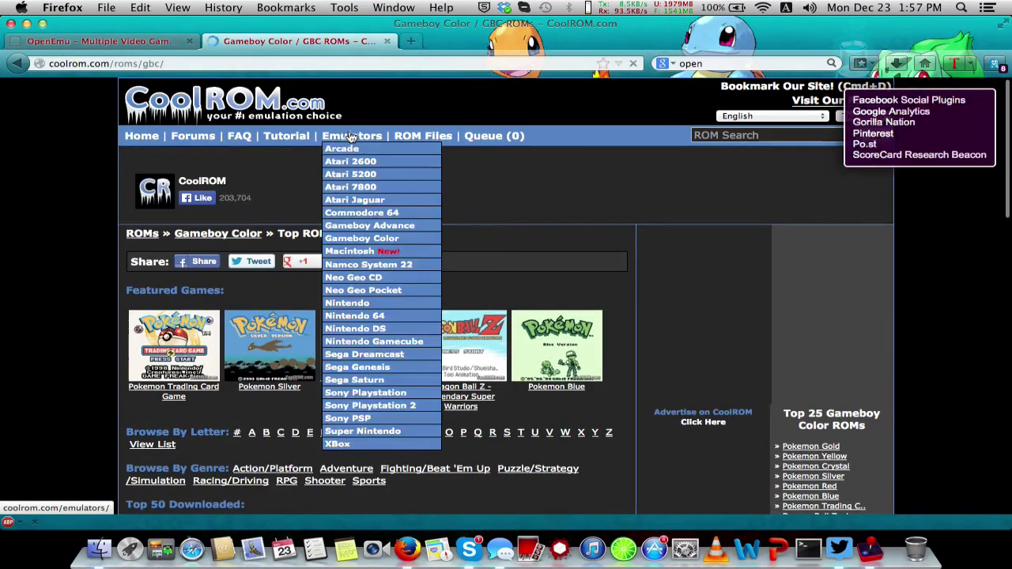
{"action": "scroll", "coordinate": [146, 401], "scroll_direction": "down", "scroll_amount": 3}
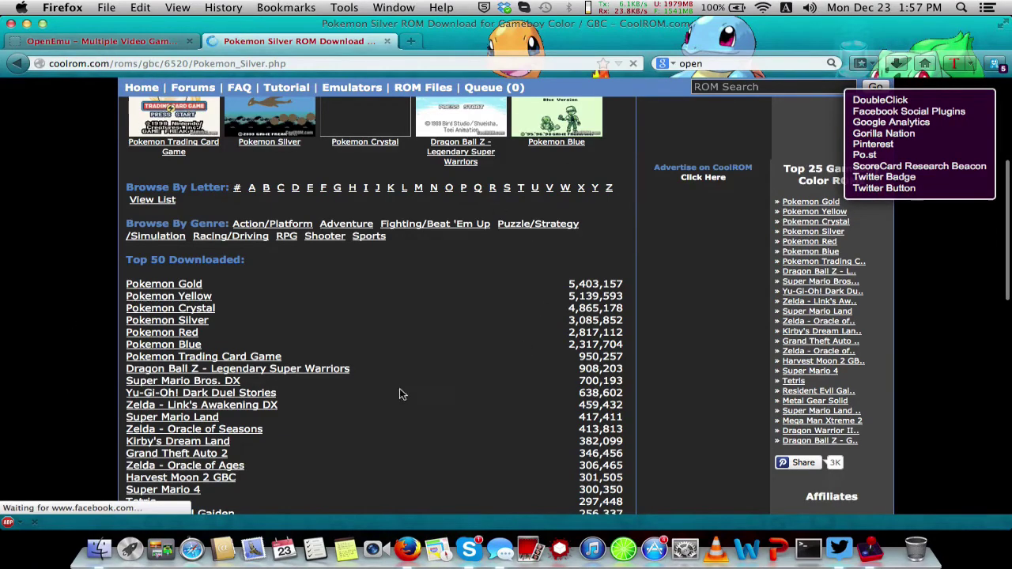
{"action": "scroll", "coordinate": [384, 385], "scroll_direction": "down", "scroll_amount": 3}
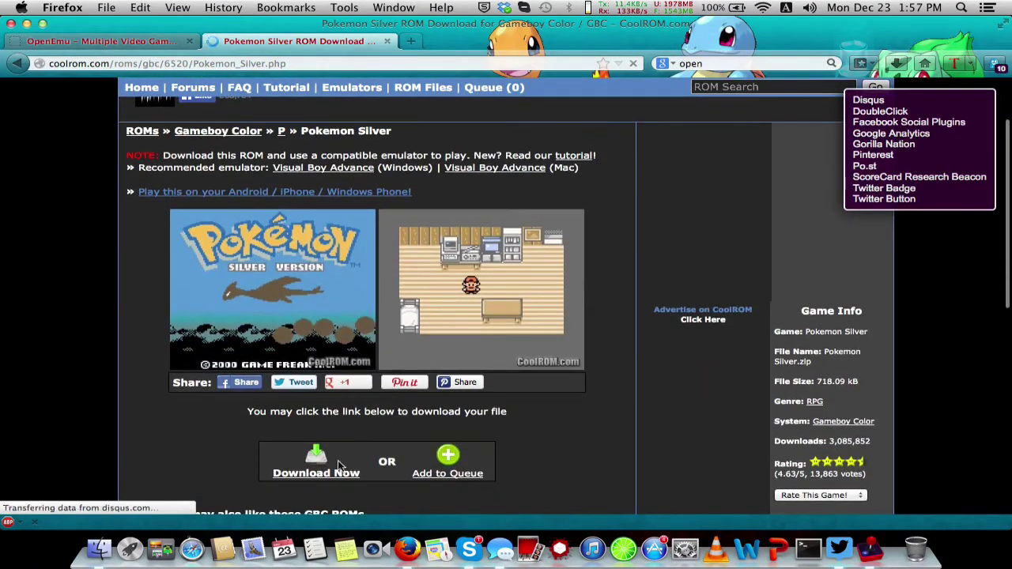
- Start the Pokemon Silver download and bring the countdown popup into view
{"action": "left_click", "coordinate": [317, 473]}
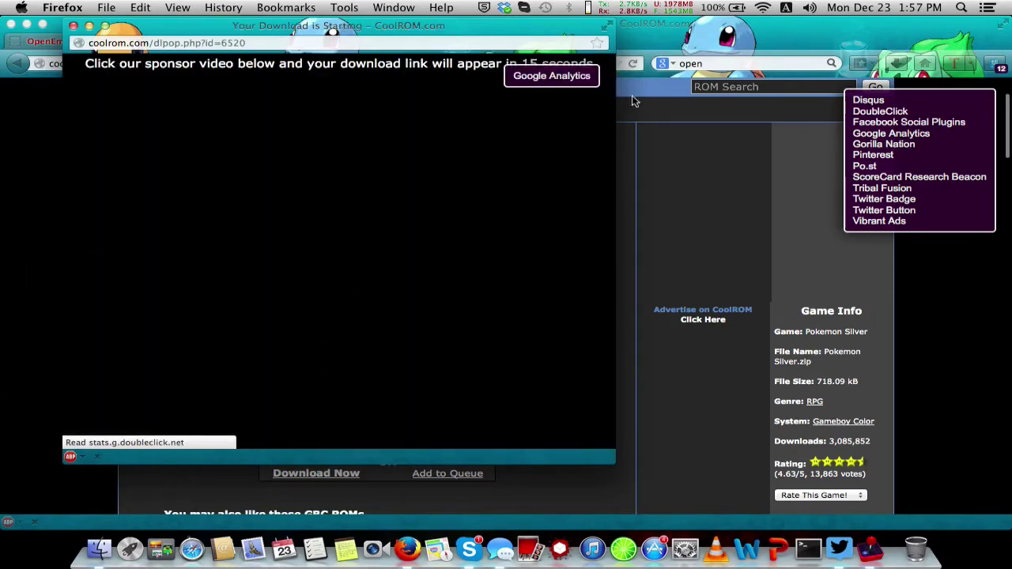
{"action": "left_click", "coordinate": [785, 268]}
{"action": "scroll", "coordinate": [584, 483], "scroll_direction": "up", "scroll_amount": 3}
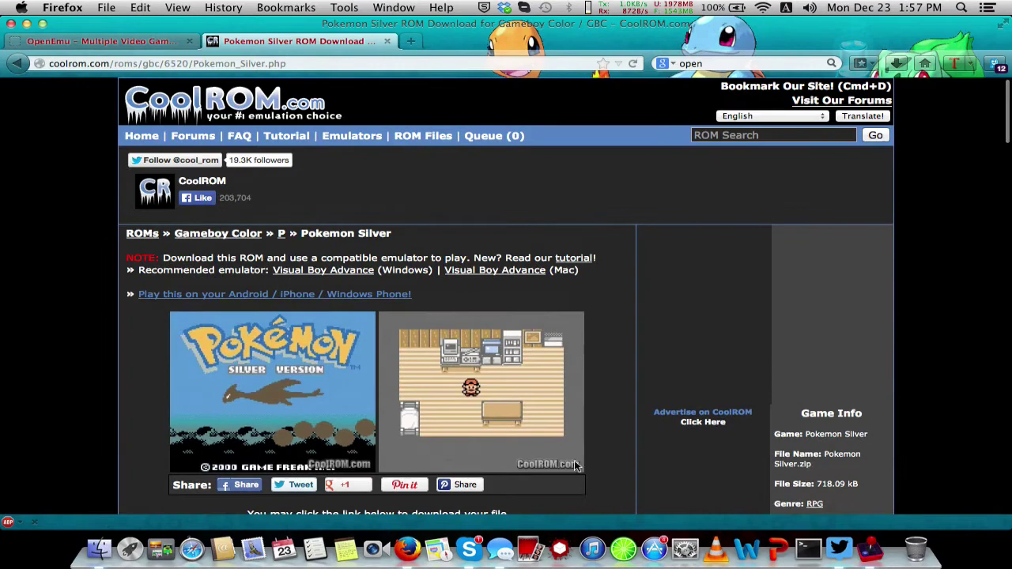
{"action": "left_click_drag", "start_coordinate": [467, 27], "coordinate": [431, 472]}
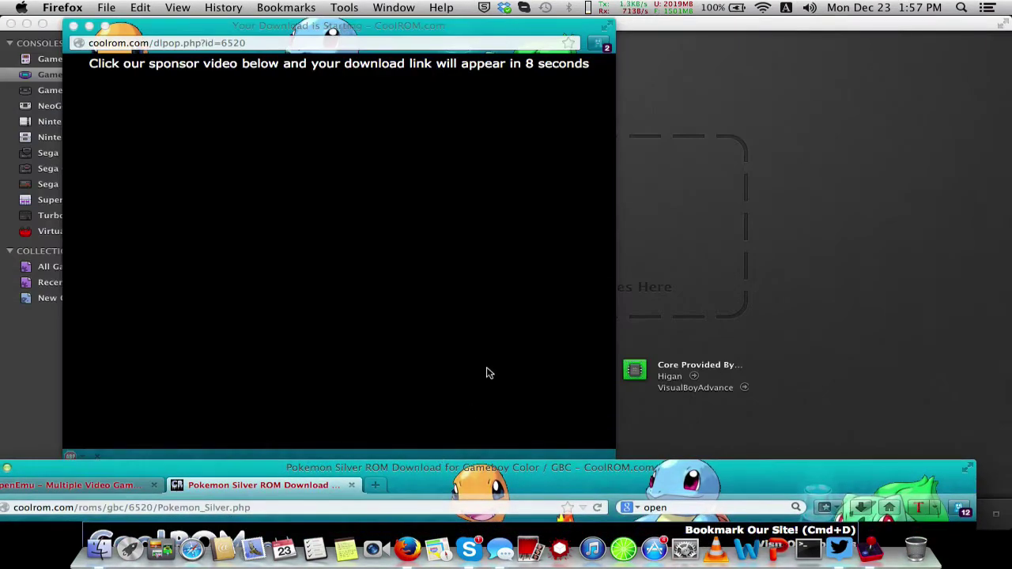
{"action": "left_click", "coordinate": [567, 154]}
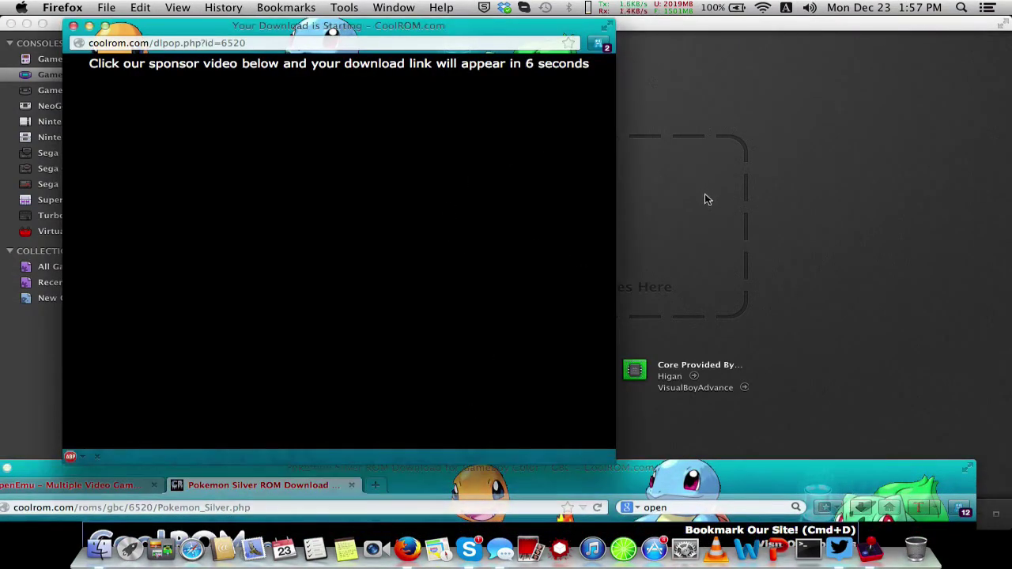
- Show OpenEmu's Game Boy library, then minimize the OpenEmu window
{"action": "left_click", "coordinate": [741, 127]}
{"action": "left_click", "coordinate": [59, 59]}
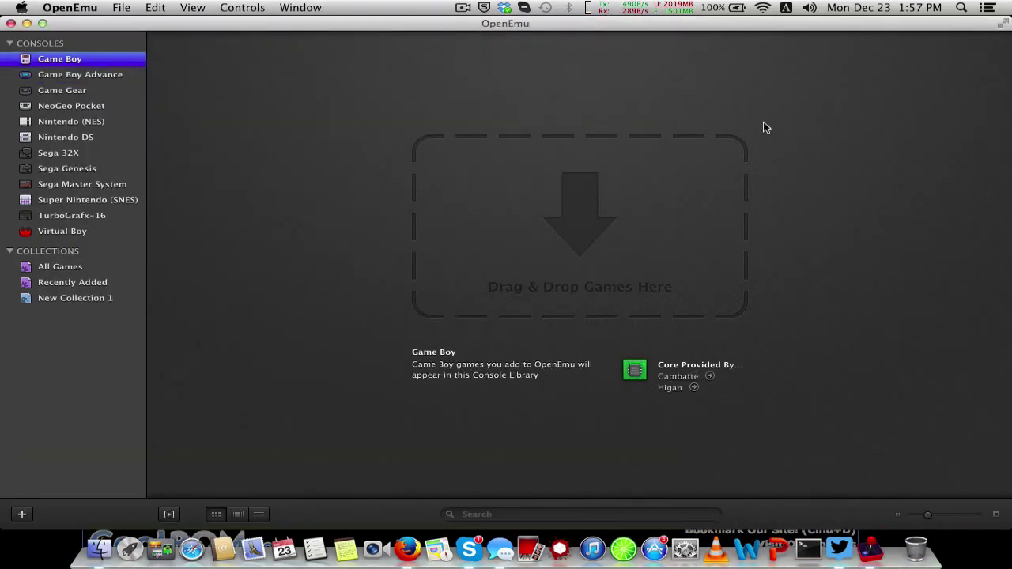
{"action": "double_click", "coordinate": [369, 32]}
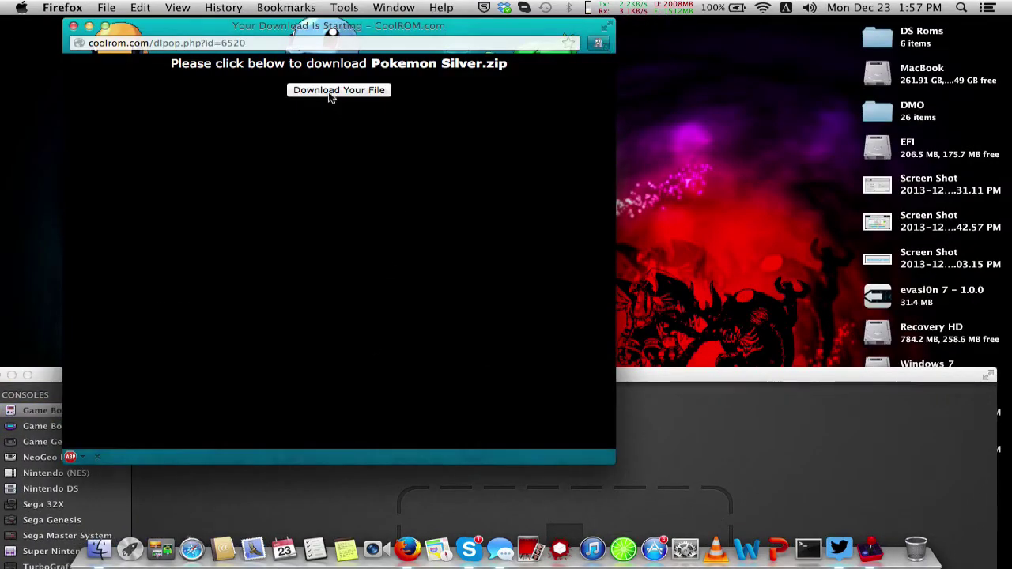
- Save Pokemon Silver.zip, close the popup, and restore the CoolROM window
{"action": "left_click", "coordinate": [331, 93]}
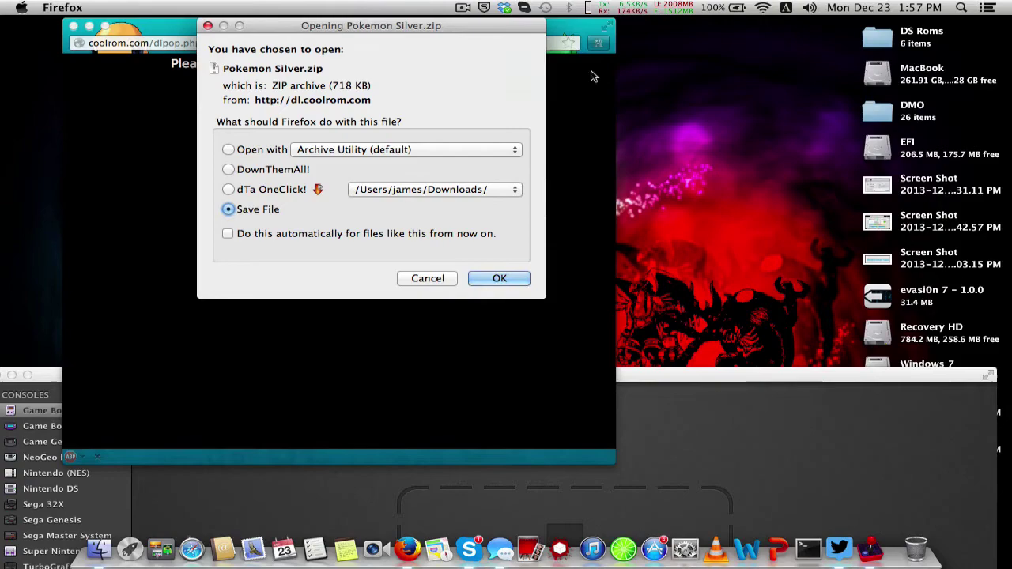
{"action": "key", "text": "Return"}
{"action": "left_click", "coordinate": [74, 26]}
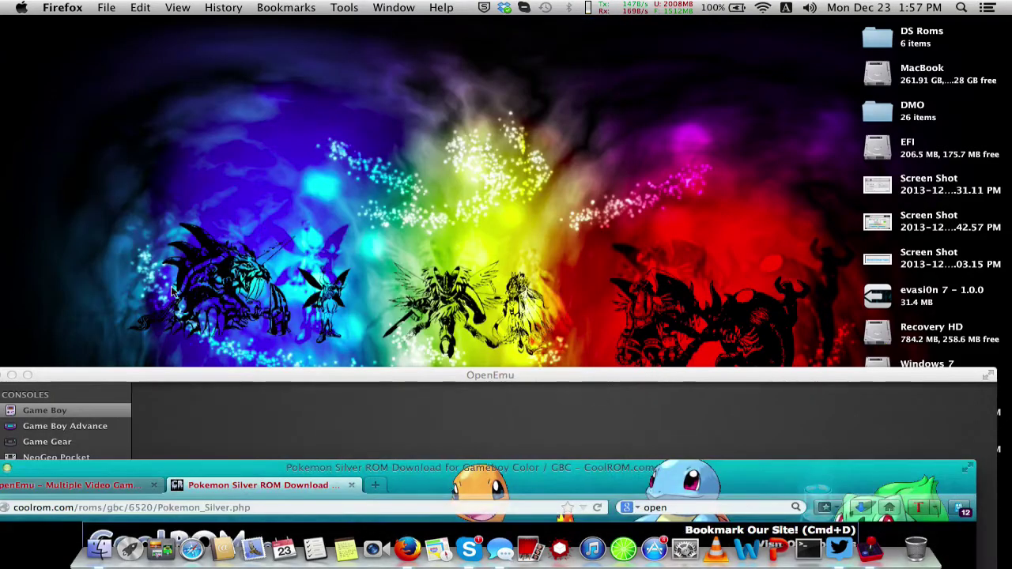
{"action": "left_click_drag", "start_coordinate": [260, 484], "coordinate": [298, 39]}
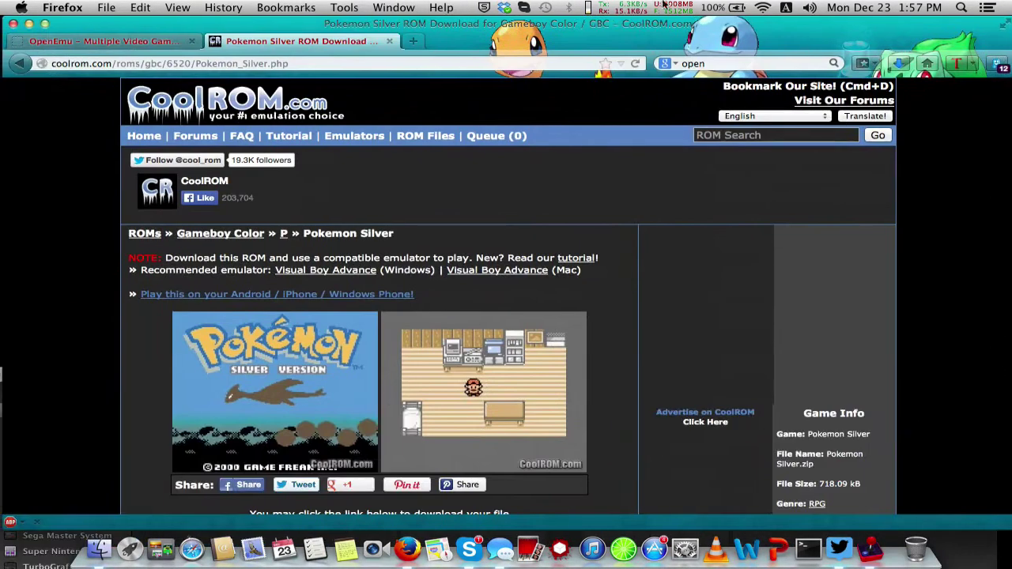
- Unpack Pokemon Silver.zip from Downloads, check for Pokemon Silver.gbc, close Finder, launch OpenEmu
{"action": "left_click", "coordinate": [900, 63]}
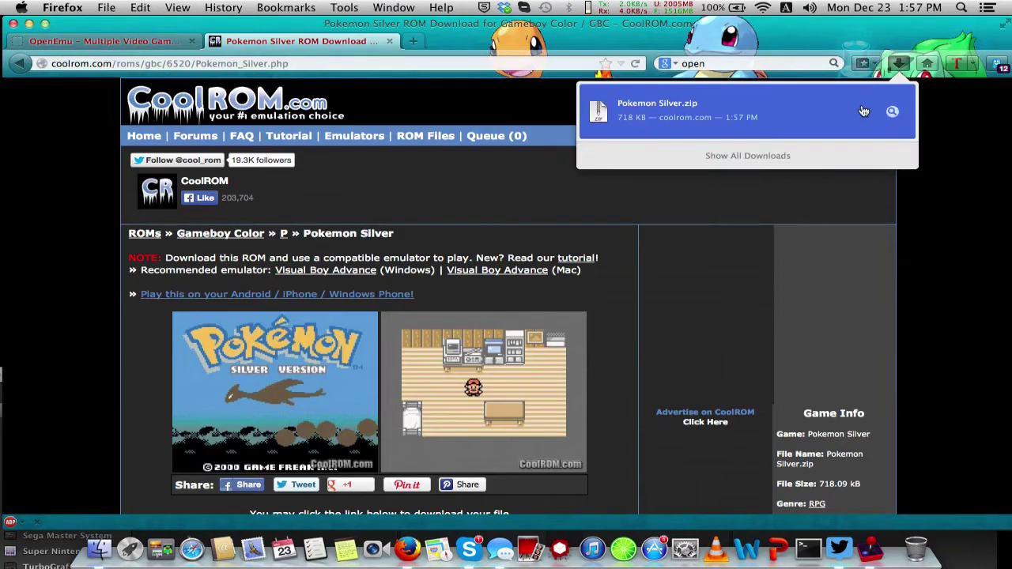
{"action": "left_click", "coordinate": [864, 112]}
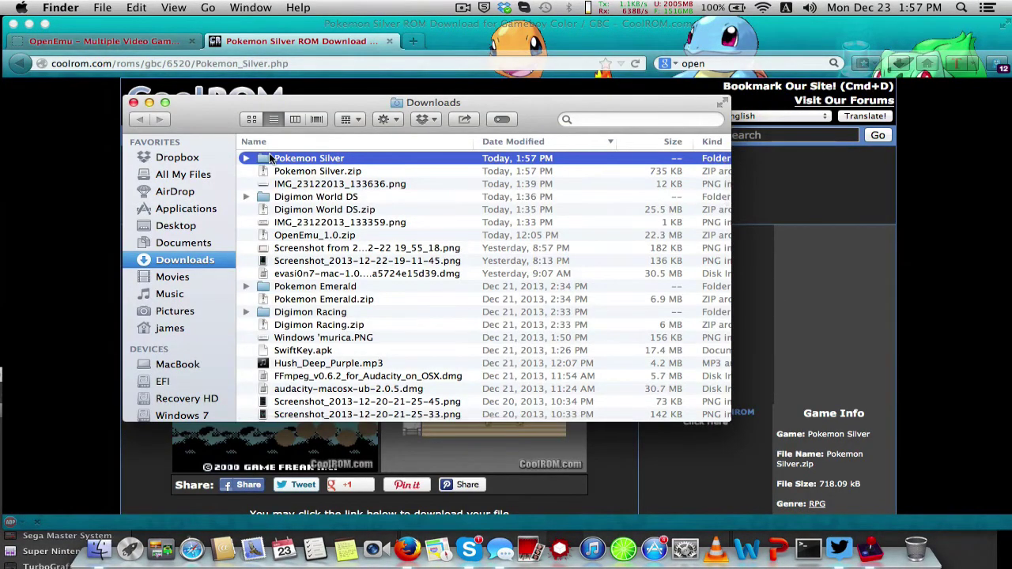
{"action": "double_click", "coordinate": [266, 158]}
{"action": "left_click", "coordinate": [328, 161]}
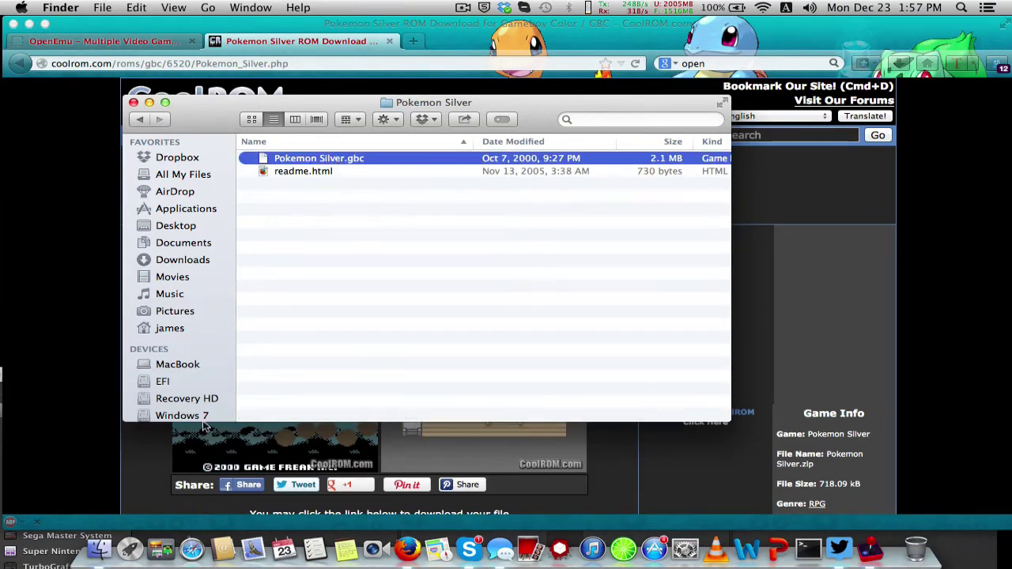
{"action": "left_click", "coordinate": [133, 103]}
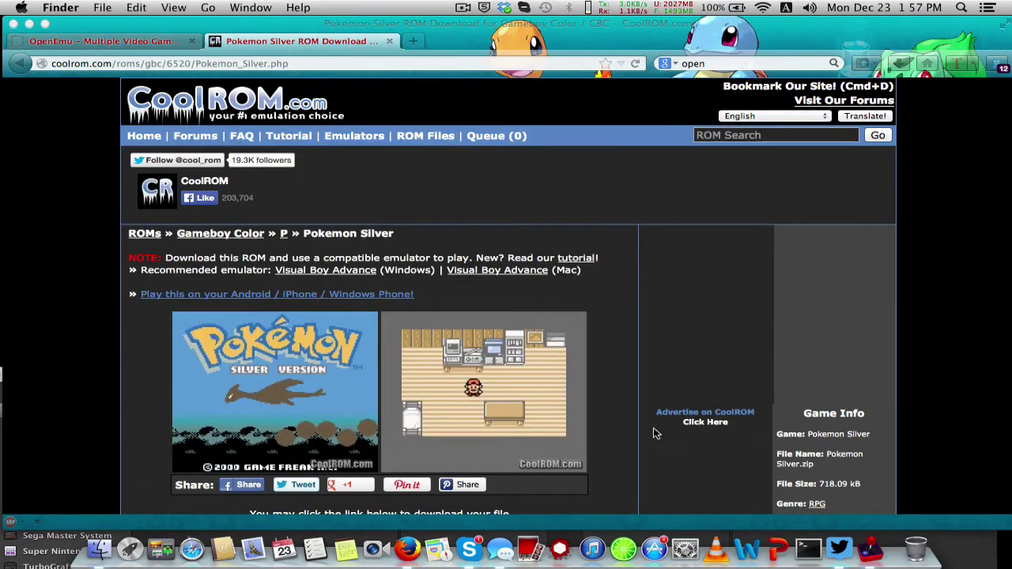
{"action": "left_click", "coordinate": [869, 548]}
- Import Downloads/Pokemon Silver/Pokemon Silver.gbc via File > Add to Library
{"action": "left_click_drag", "start_coordinate": [272, 384], "coordinate": [292, 8]}
{"action": "left_click", "coordinate": [151, 8]}
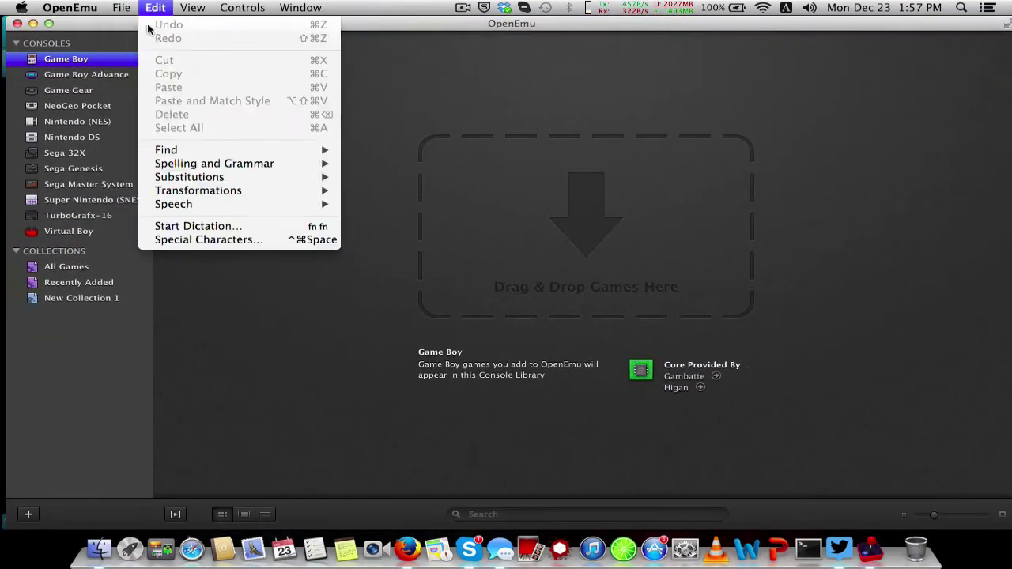
{"action": "left_click", "coordinate": [155, 74]}
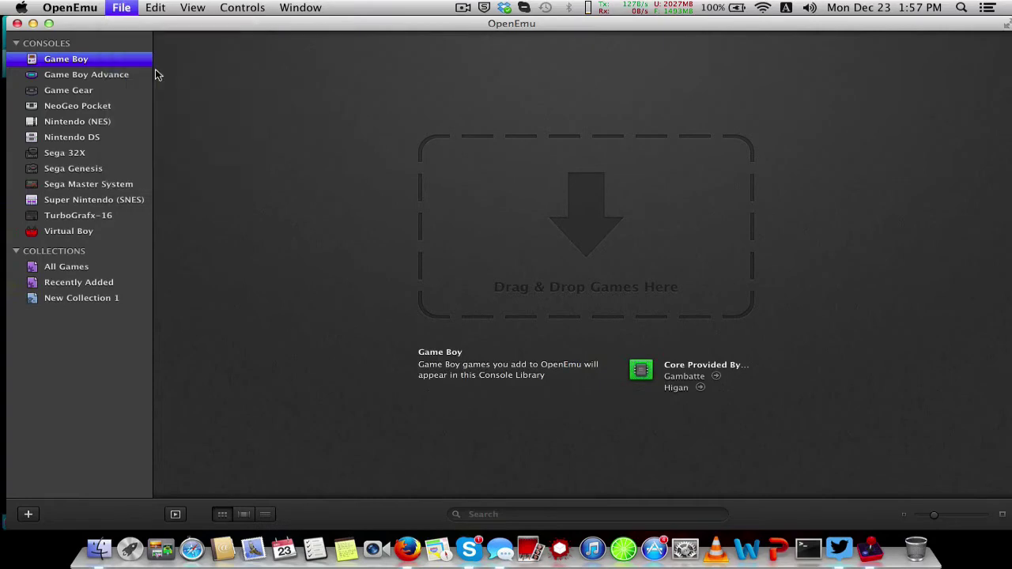
{"action": "left_click", "coordinate": [332, 171]}
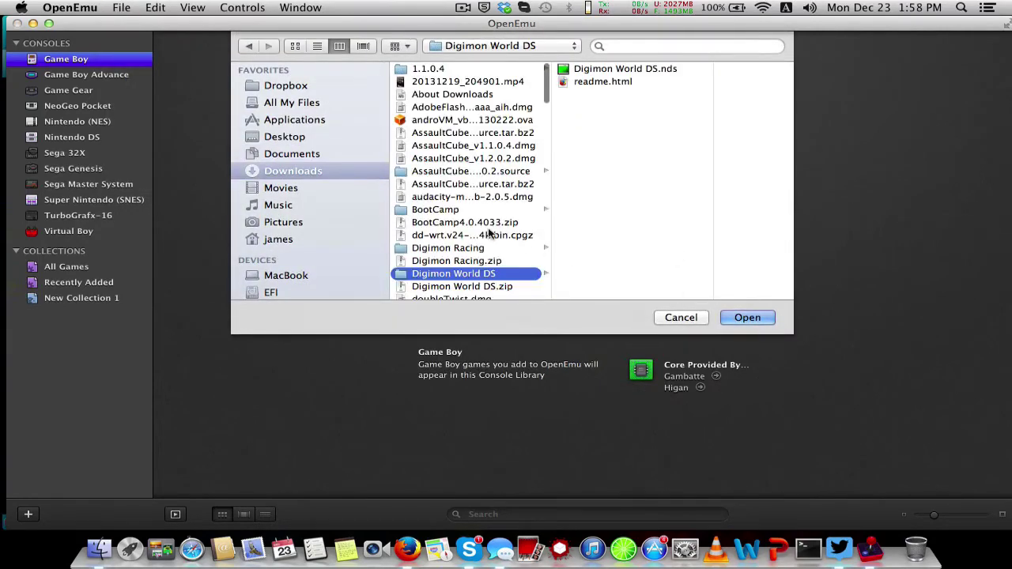
{"action": "scroll", "coordinate": [491, 233], "scroll_direction": "down", "scroll_amount": 10}
{"action": "scroll", "coordinate": [491, 233], "scroll_direction": "down", "scroll_amount": 10}
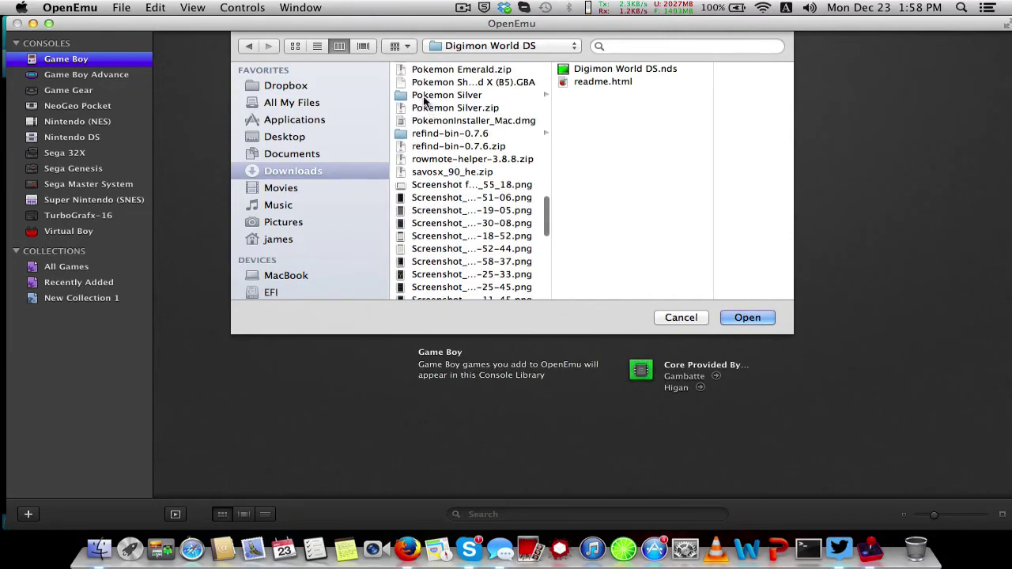
{"action": "left_click", "coordinate": [431, 96]}
{"action": "double_click", "coordinate": [637, 68]}
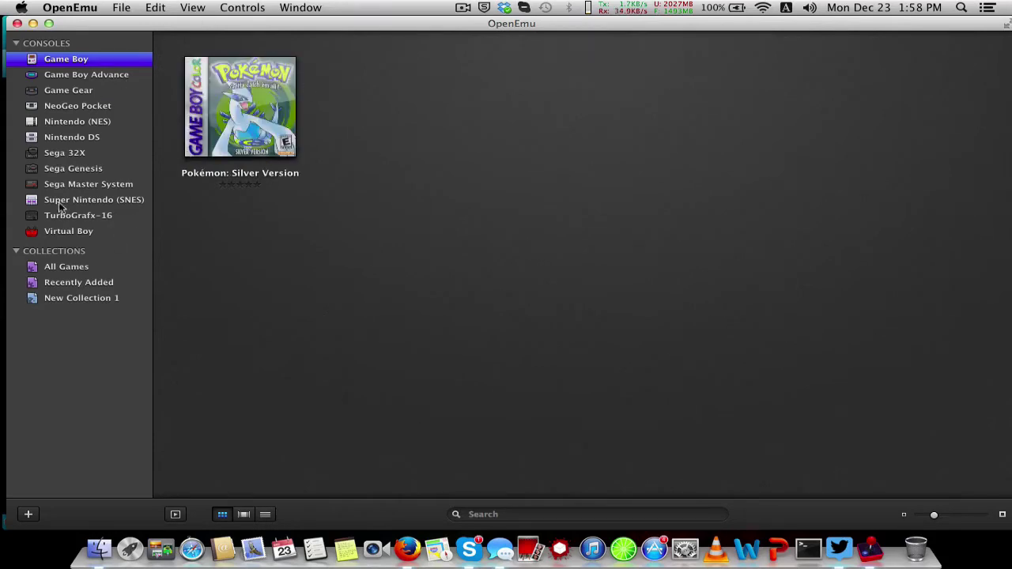
- Check the Nintendo DS library, then return to Game Boy and select Pokémon: Silver Version
{"action": "left_click", "coordinate": [79, 124]}
{"action": "left_click", "coordinate": [83, 136]}
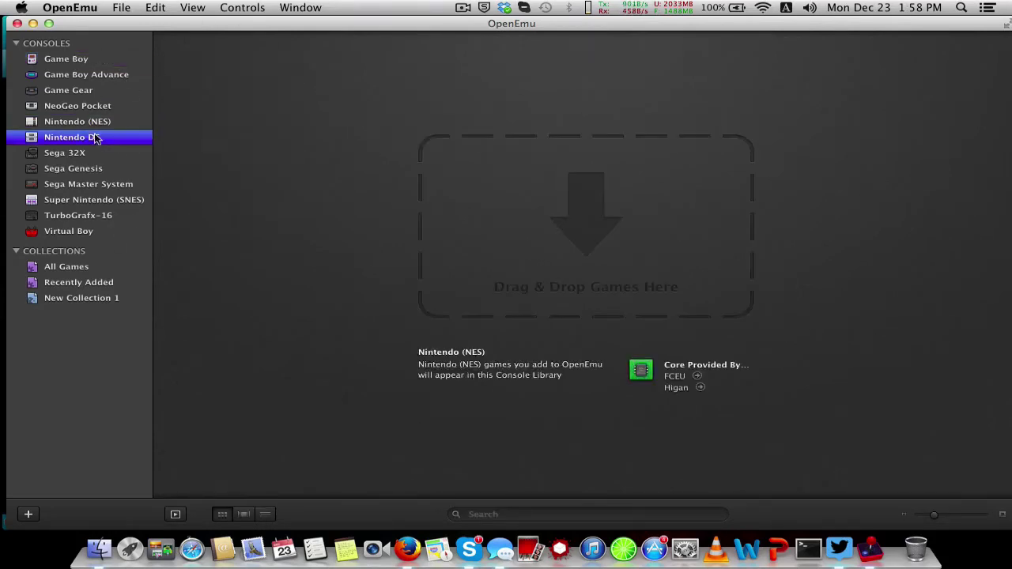
{"action": "left_click", "coordinate": [117, 61]}
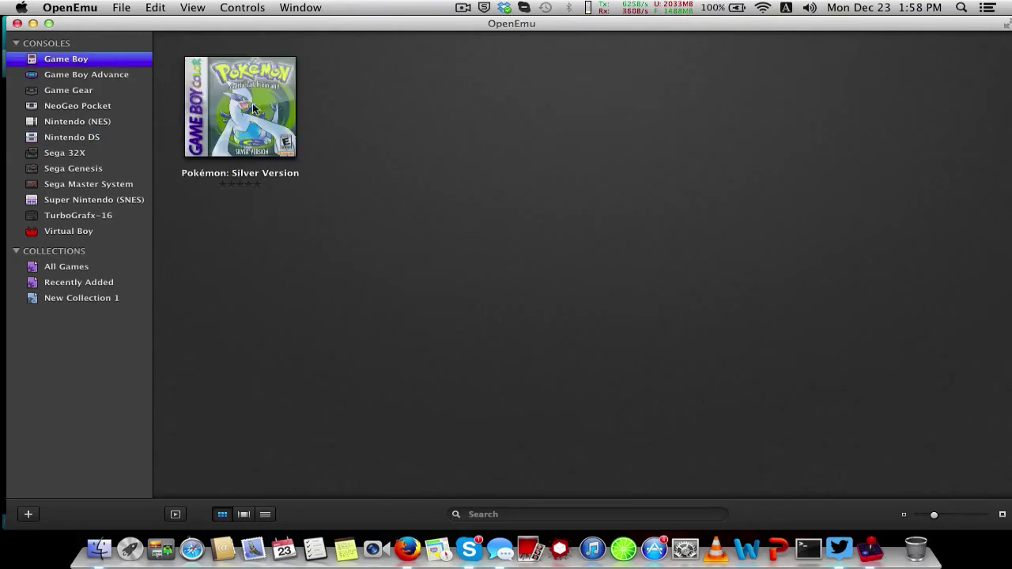
{"action": "left_click", "coordinate": [213, 115]}
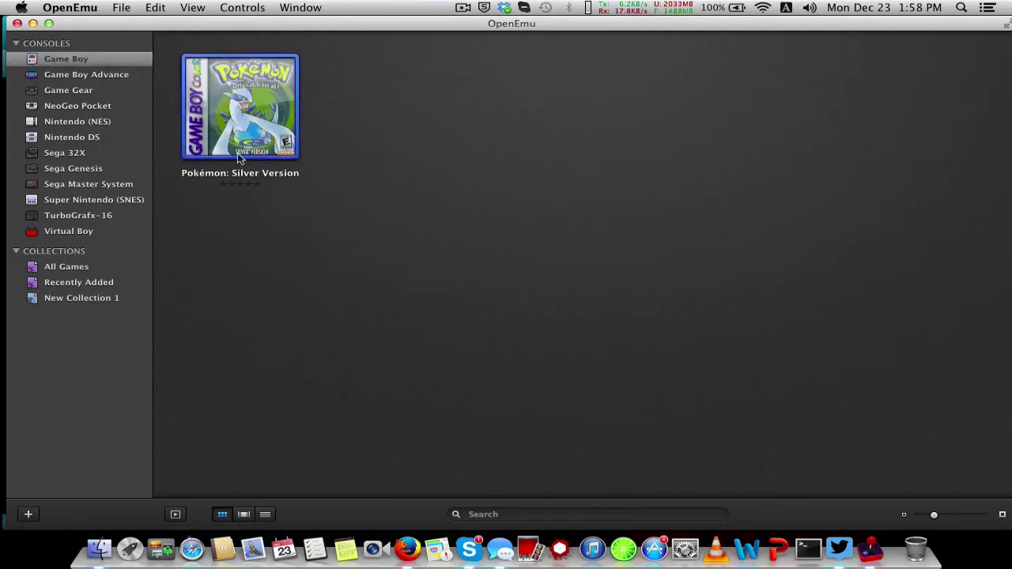
- Launch Pokémon: Silver Version and bind Player 1's Game Boy A to W and B to A
{"action": "double_click", "coordinate": [258, 149]}
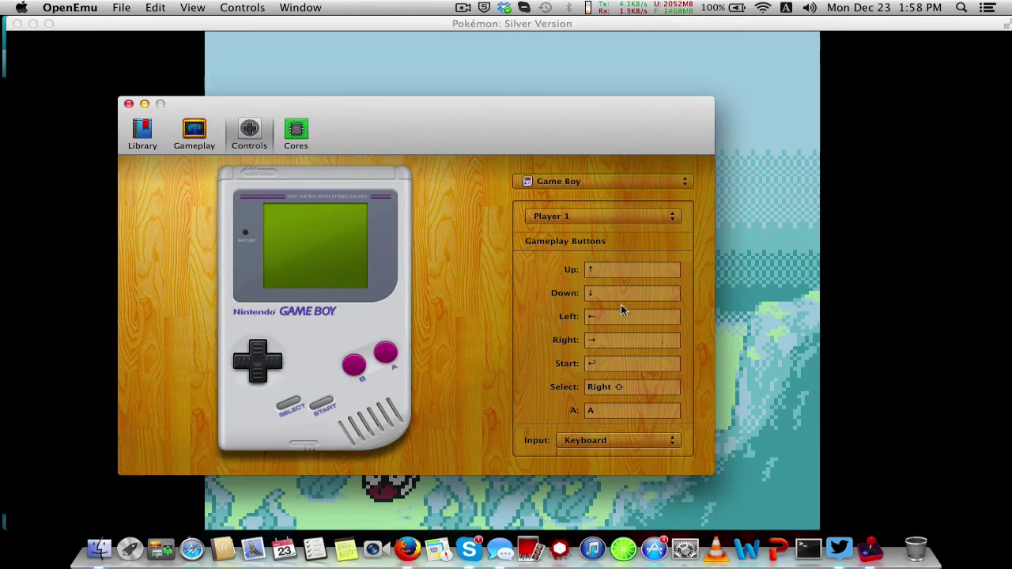
{"action": "scroll", "coordinate": [621, 305], "scroll_direction": "down", "scroll_amount": 2}
{"action": "left_click", "coordinate": [627, 366]}
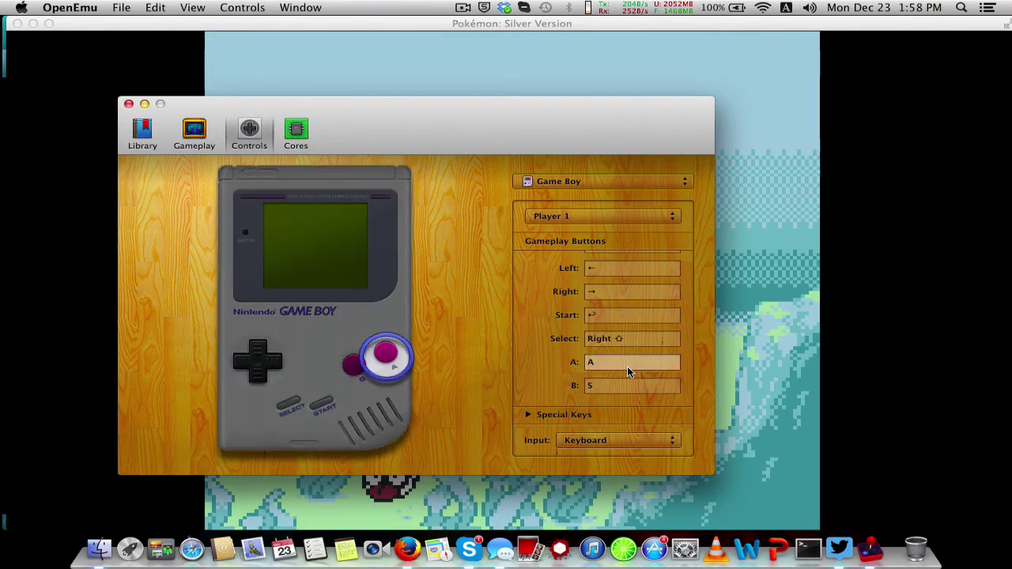
{"action": "key", "text": "w"}
{"action": "key", "text": "a"}
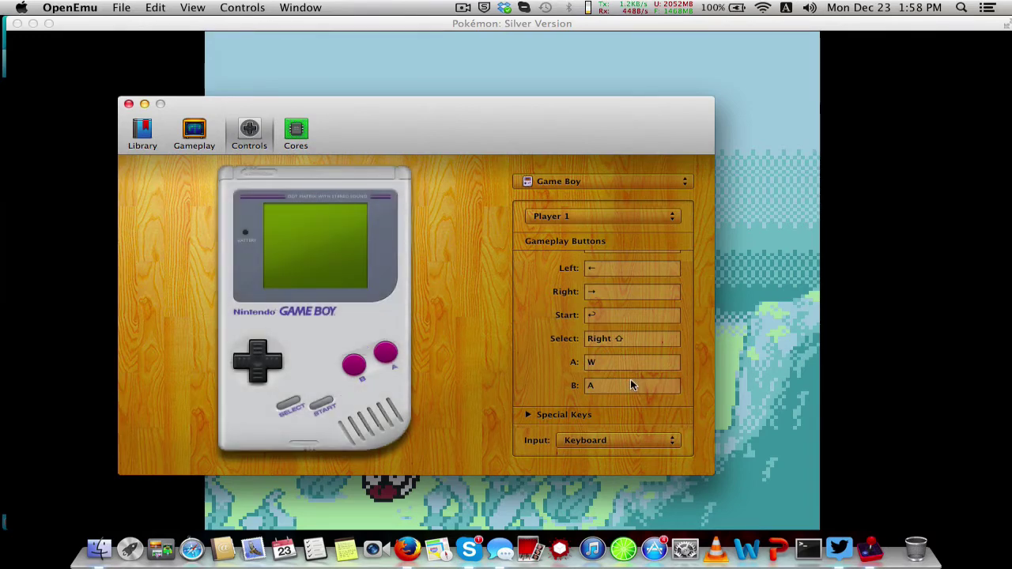
{"action": "scroll", "coordinate": [599, 345], "scroll_direction": "up", "scroll_amount": 2}
{"action": "scroll", "coordinate": [599, 346], "scroll_direction": "down", "scroll_amount": 2}
{"action": "scroll", "coordinate": [600, 346], "scroll_direction": "up", "scroll_amount": 2}
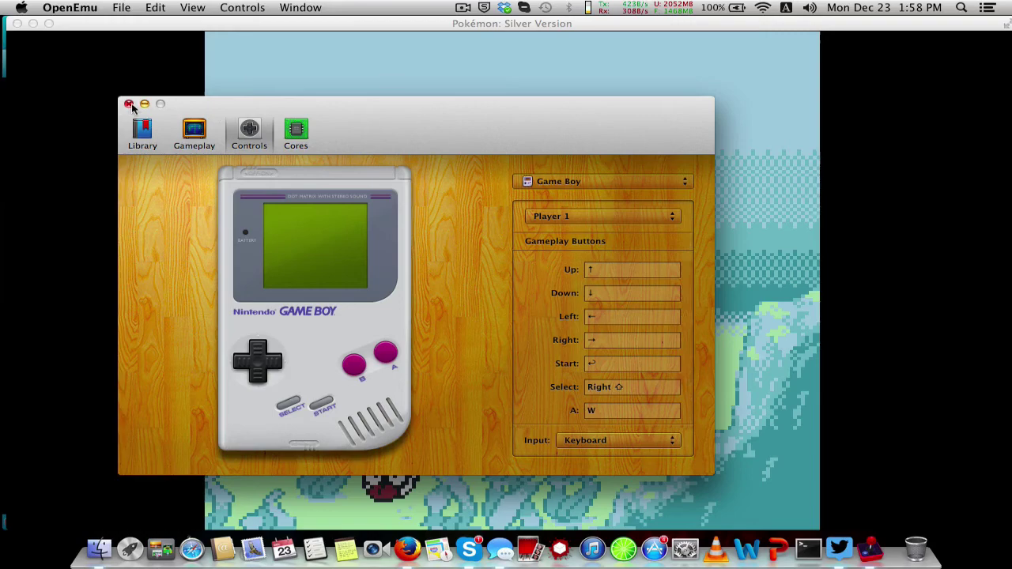
- Close Controls, play past the Pokémon Silver title into its dialogue, then stop the emulation
{"action": "left_click", "coordinate": [128, 105]}
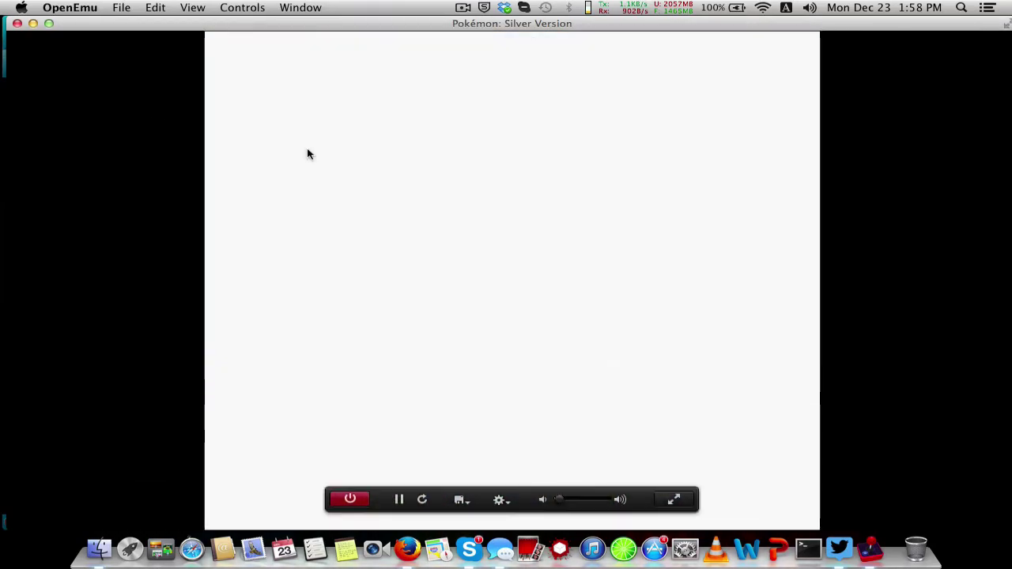
{"action": "key", "text": "Down"}
{"action": "key", "text": "x"}
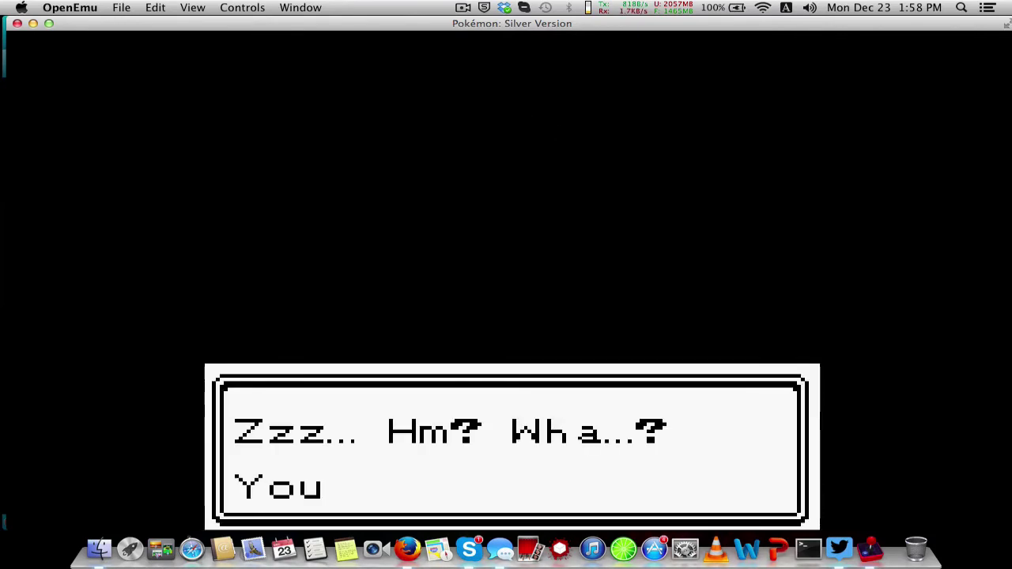
{"action": "key", "text": "x"}
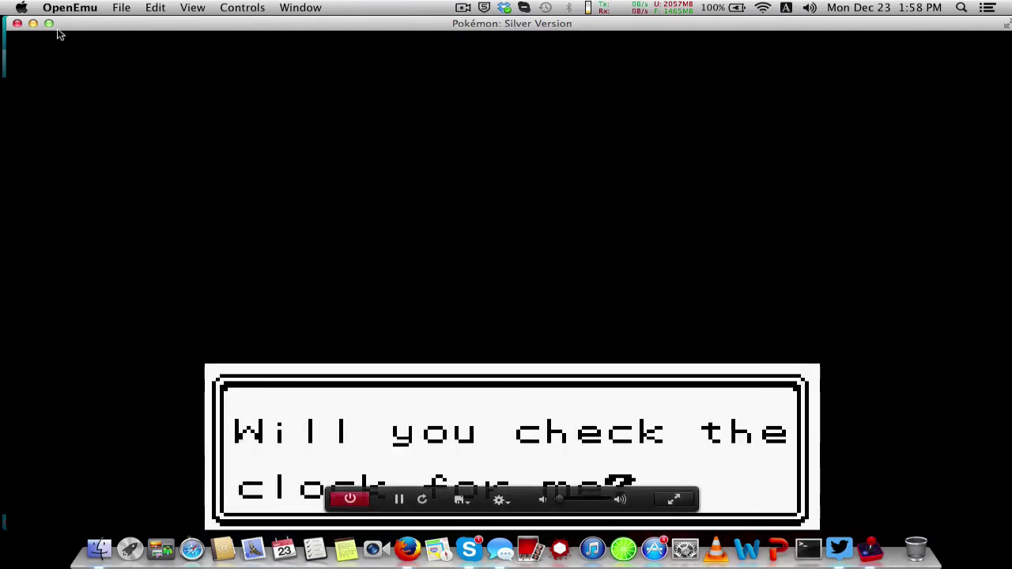
{"action": "left_click", "coordinate": [17, 23]}
{"action": "left_click", "coordinate": [614, 212]}
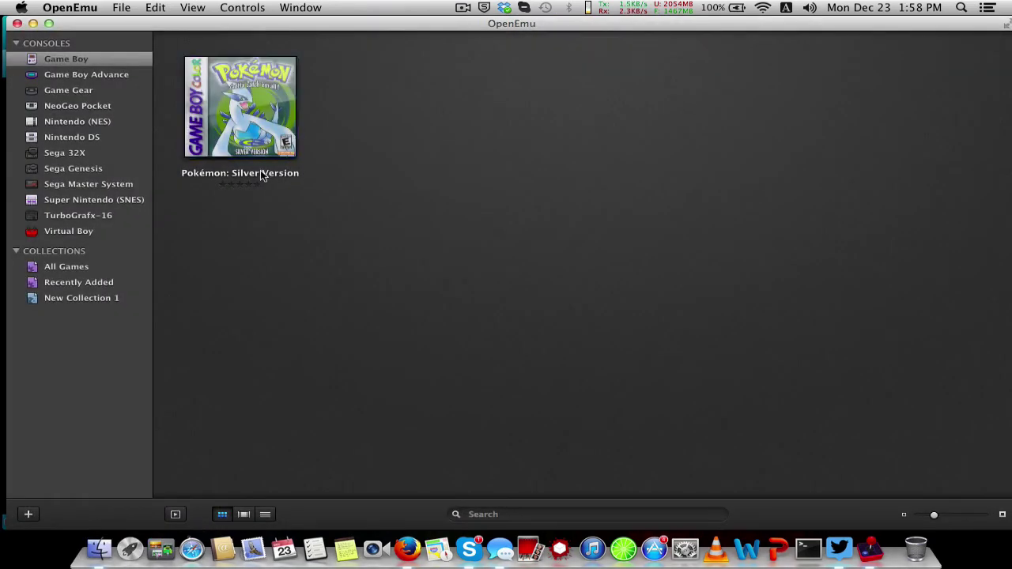
- Browse Recently Added and New Collection 1, settle on All Games, and glance at the Edit menu
{"action": "left_click", "coordinate": [113, 283]}
{"action": "left_click", "coordinate": [110, 267]}
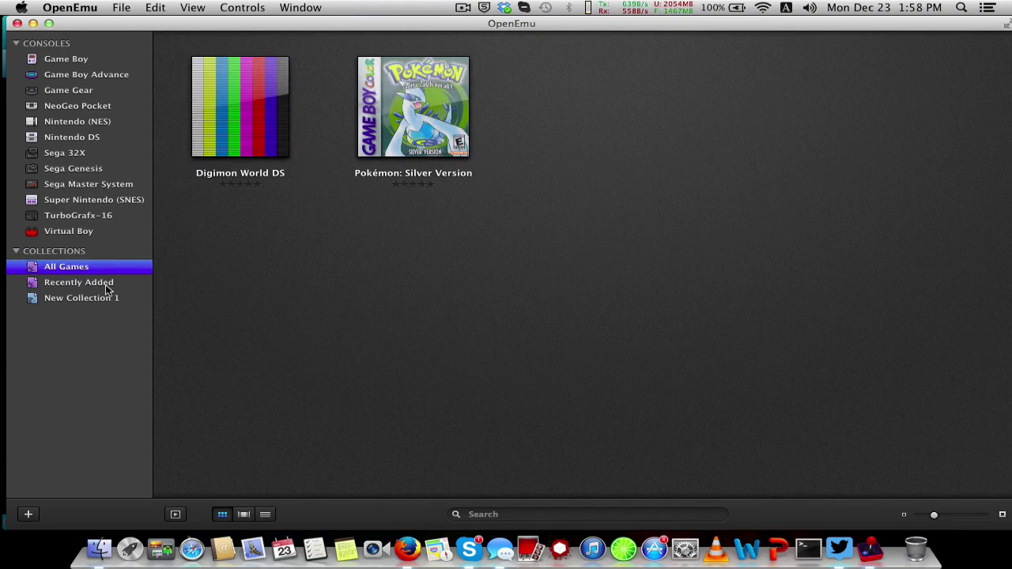
{"action": "left_click", "coordinate": [116, 298]}
{"action": "left_click", "coordinate": [112, 268]}
{"action": "left_click", "coordinate": [155, 8]}
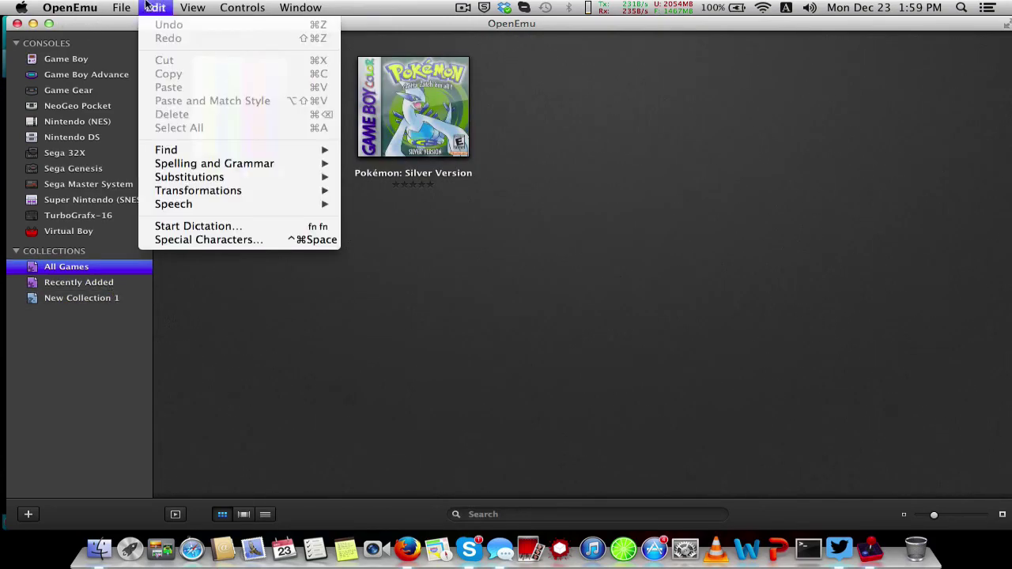
{"action": "left_click", "coordinate": [563, 259]}
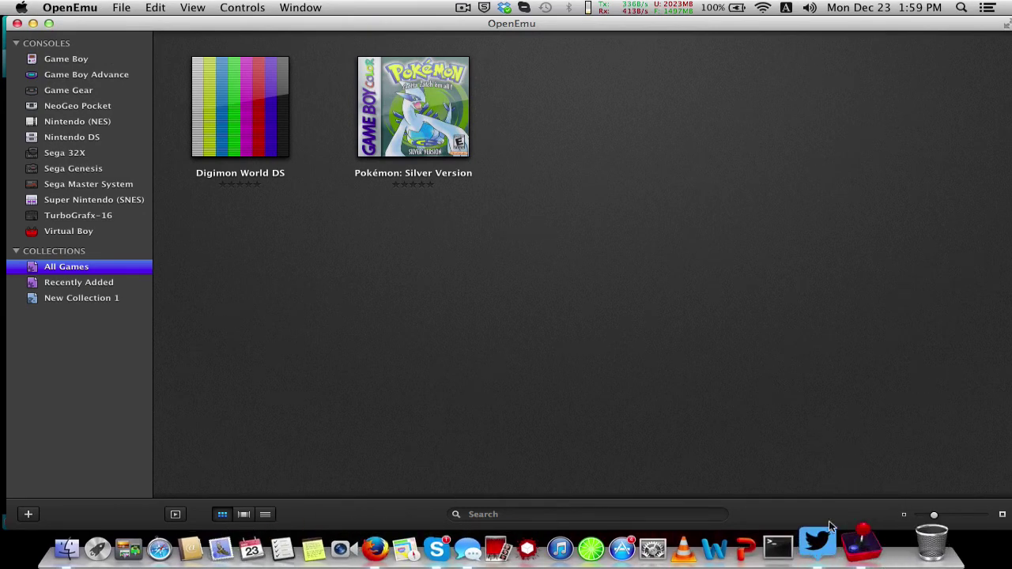
{"action": "left_click", "coordinate": [69, 7]}
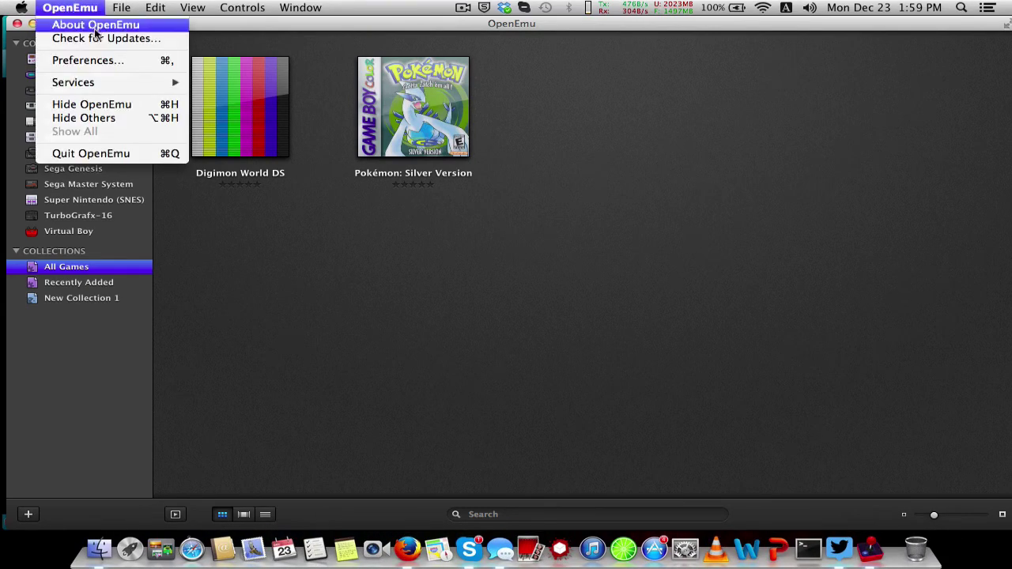
{"action": "left_click", "coordinate": [95, 25]}
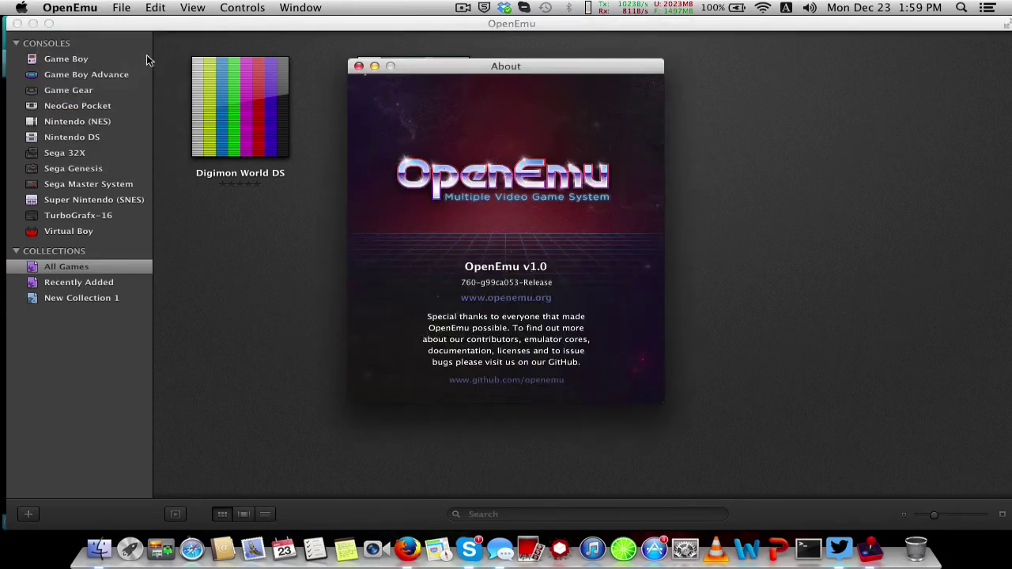
{"action": "left_click", "coordinate": [359, 67]}
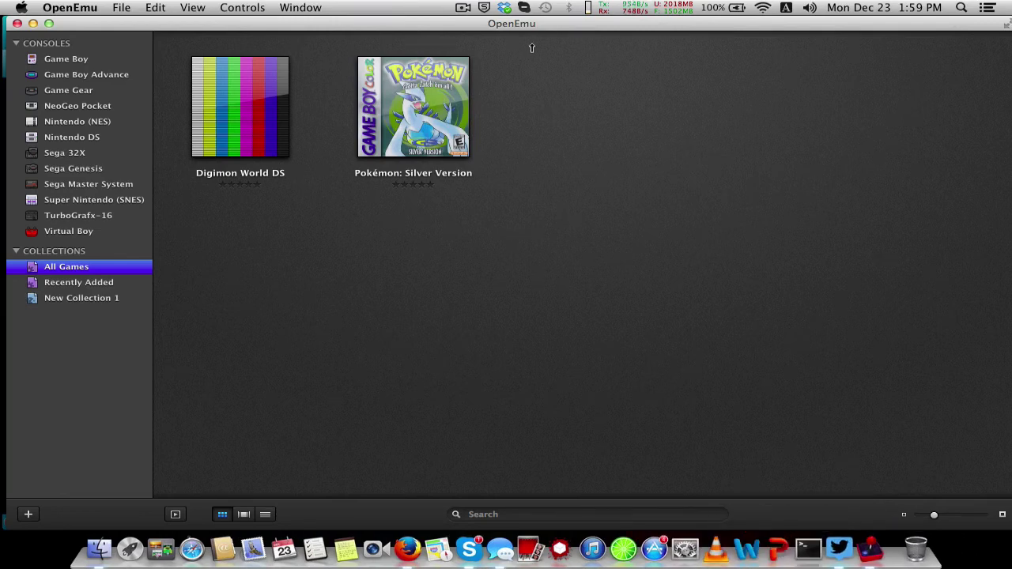
{"action": "left_click", "coordinate": [779, 210]}
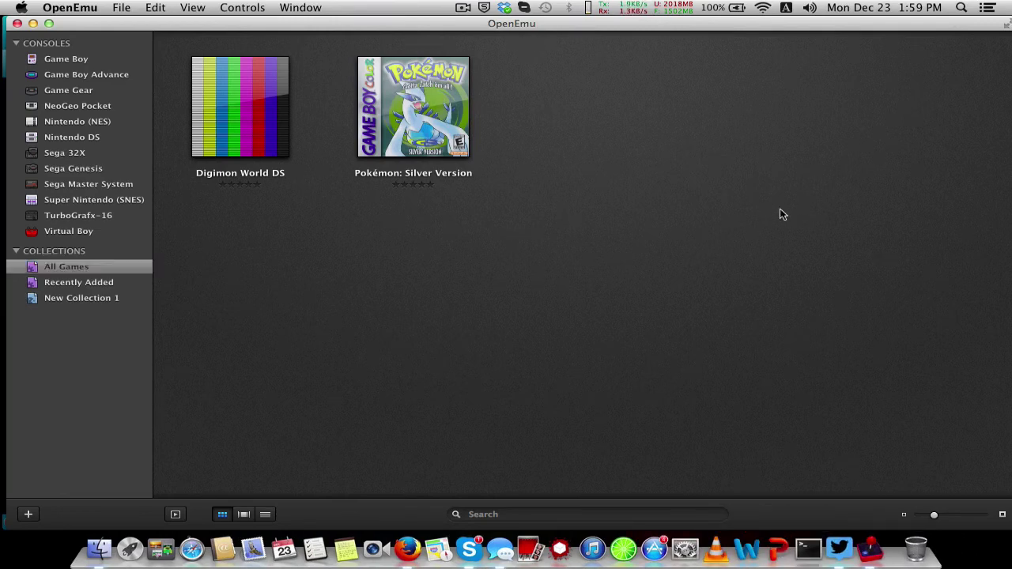